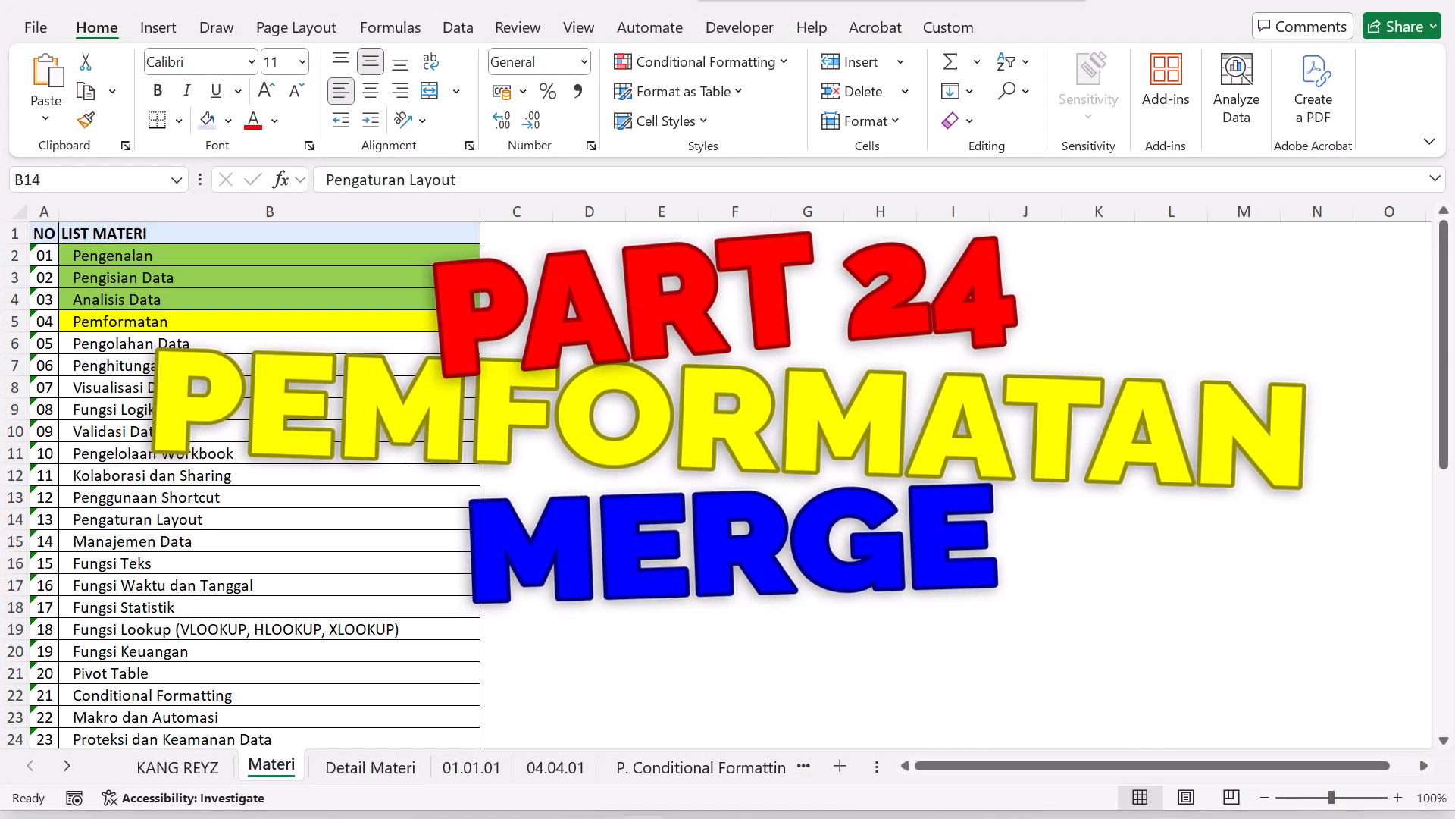
Switch from the course topic list to the EXCEL BERTAHAP - 04.09 workbook and open its Praktik sheet.
left_click(381, 318)
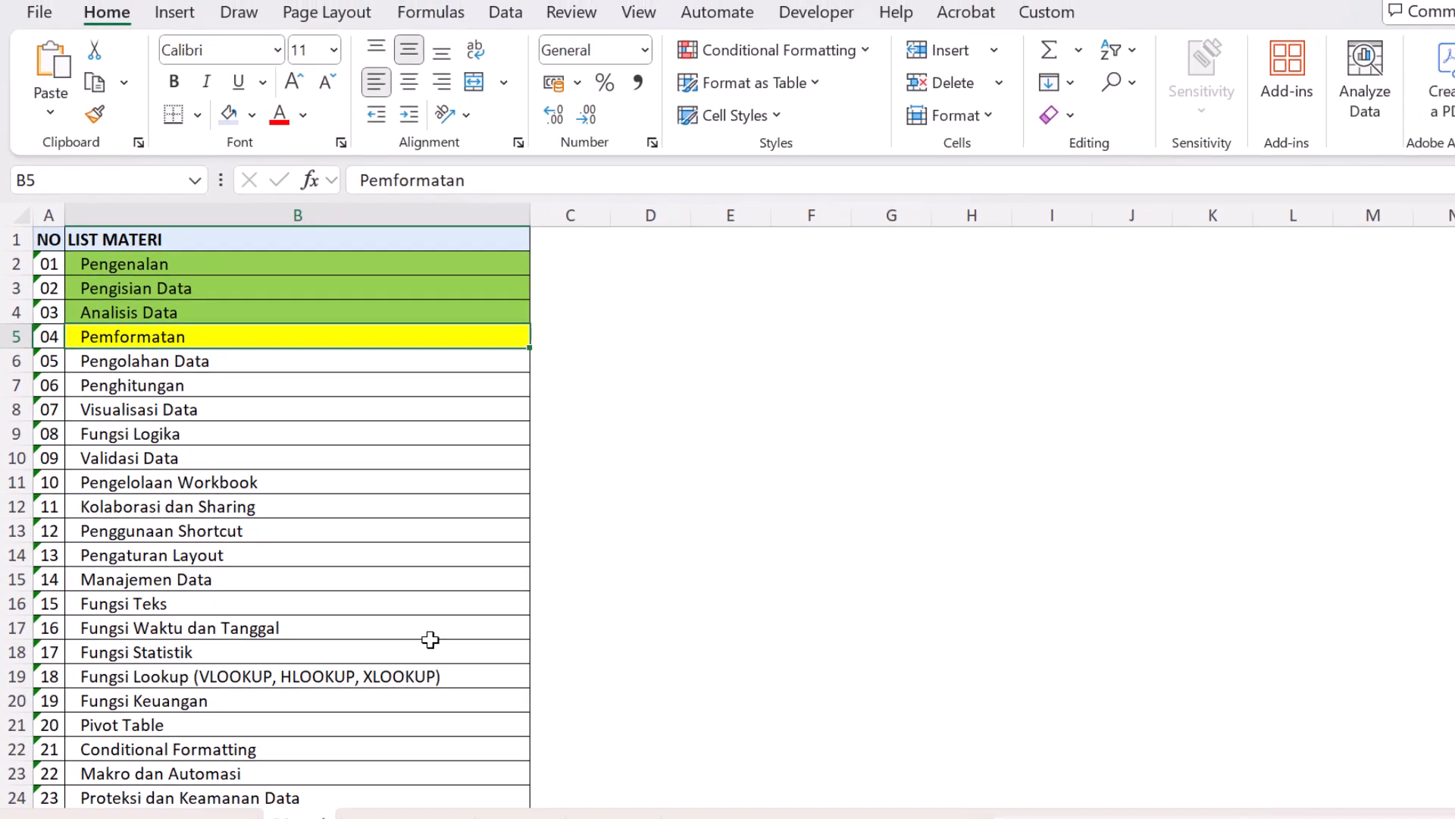
left_click(395, 802)
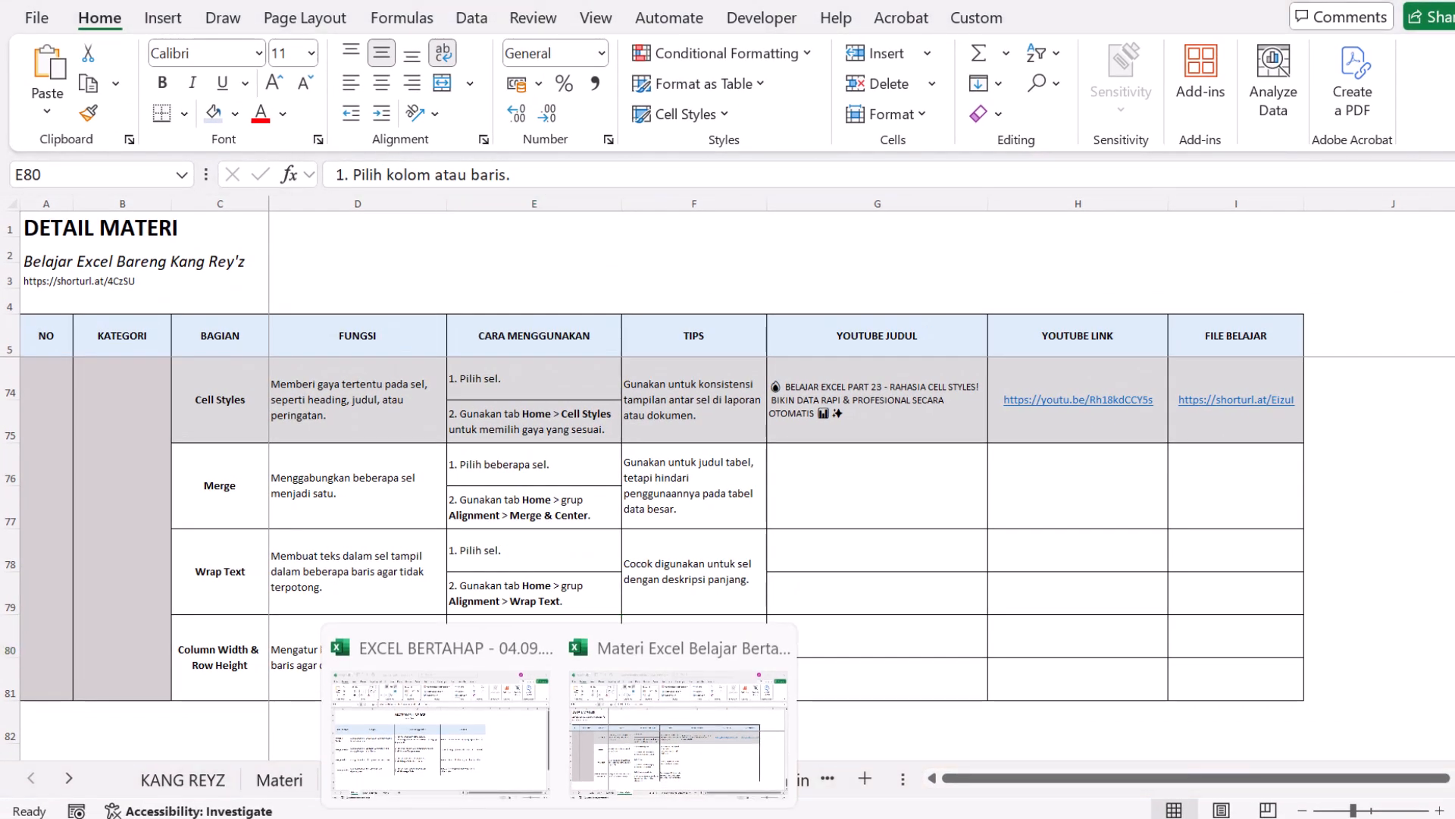
left_click(498, 780)
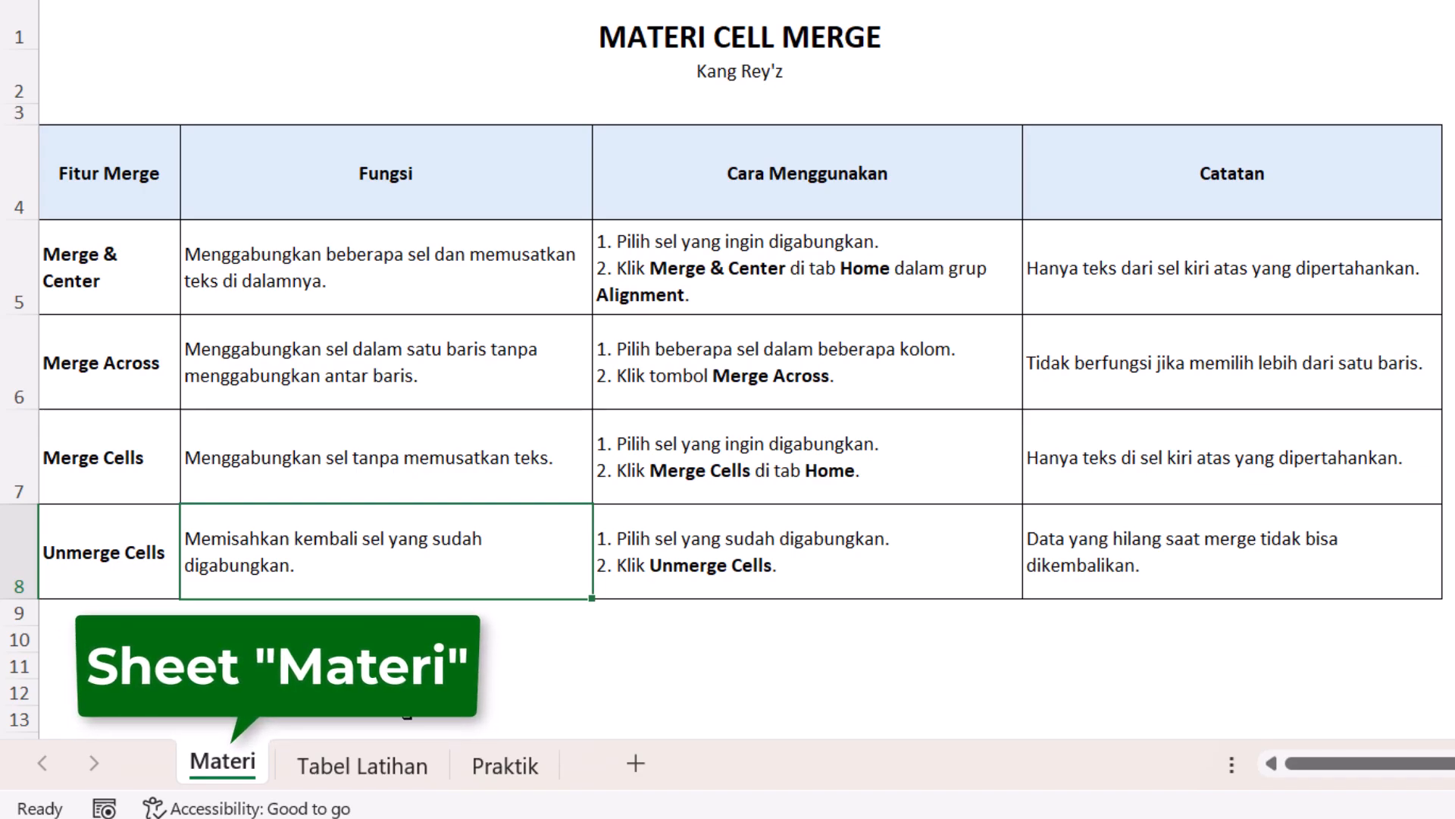
left_click(371, 765)
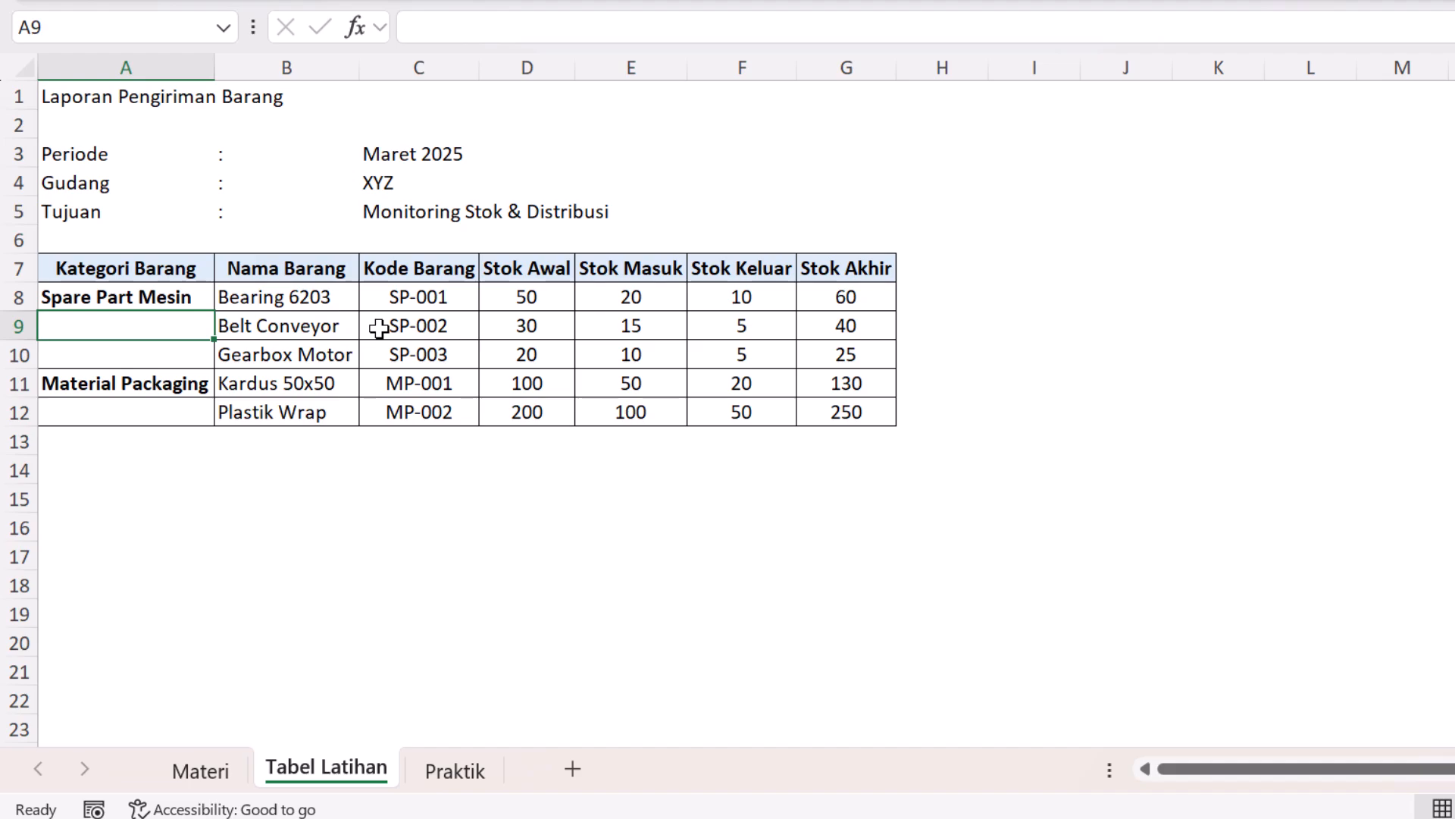
left_click(456, 773)
left_click(391, 399)
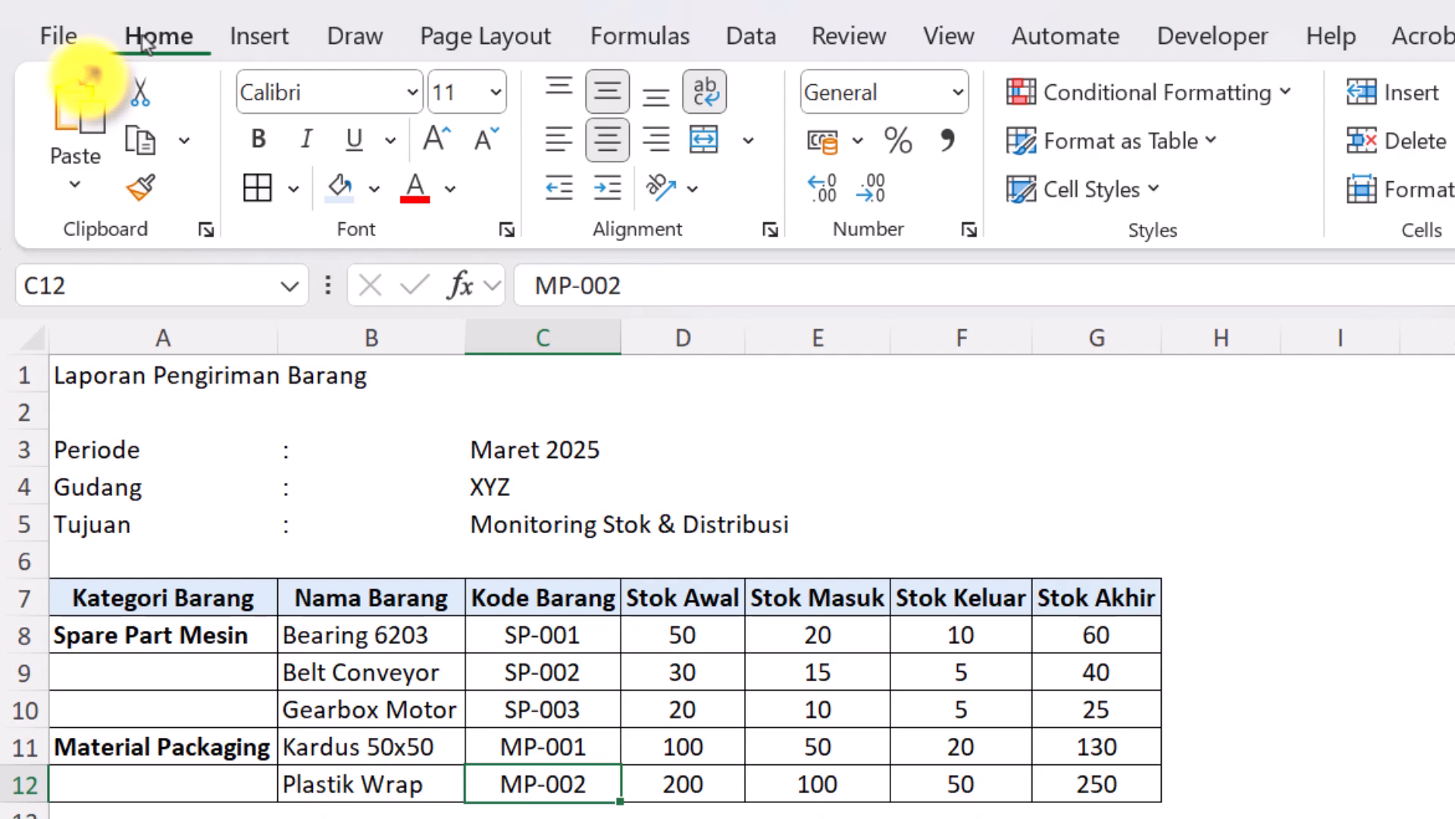
Look over the available cell merge options without applying any.
left_click(152, 37)
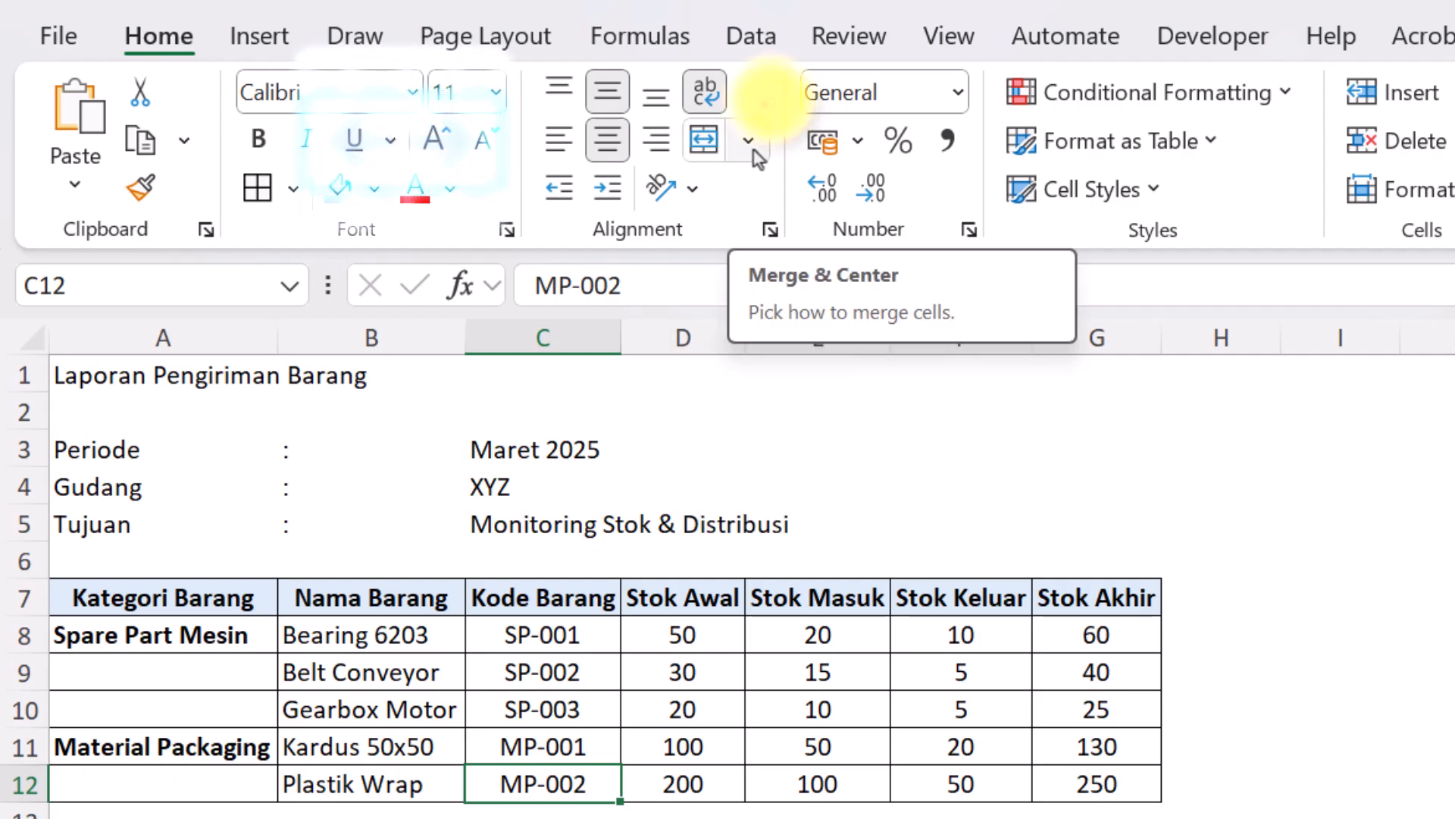
left_click(750, 142)
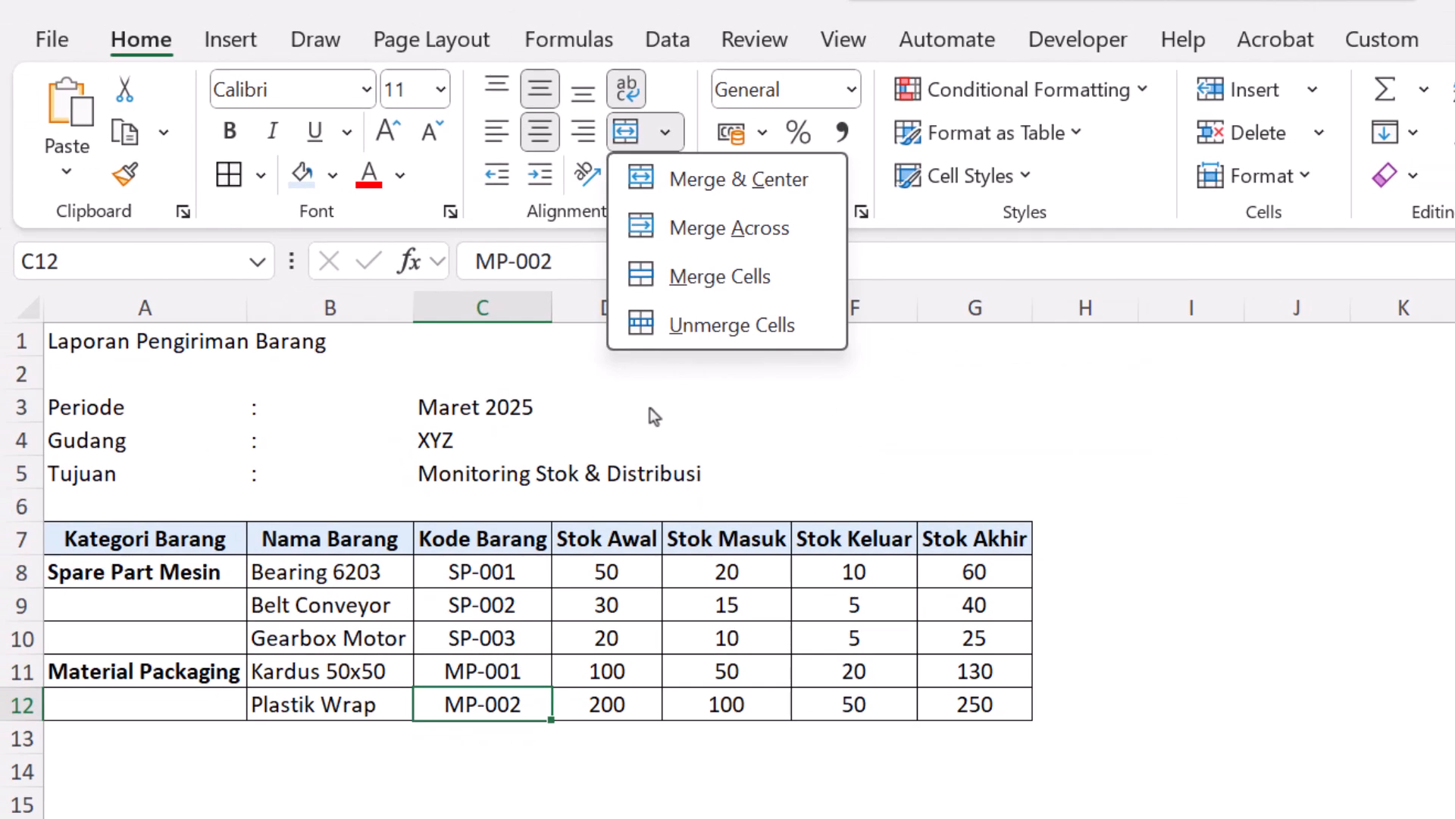
left_click(625, 644)
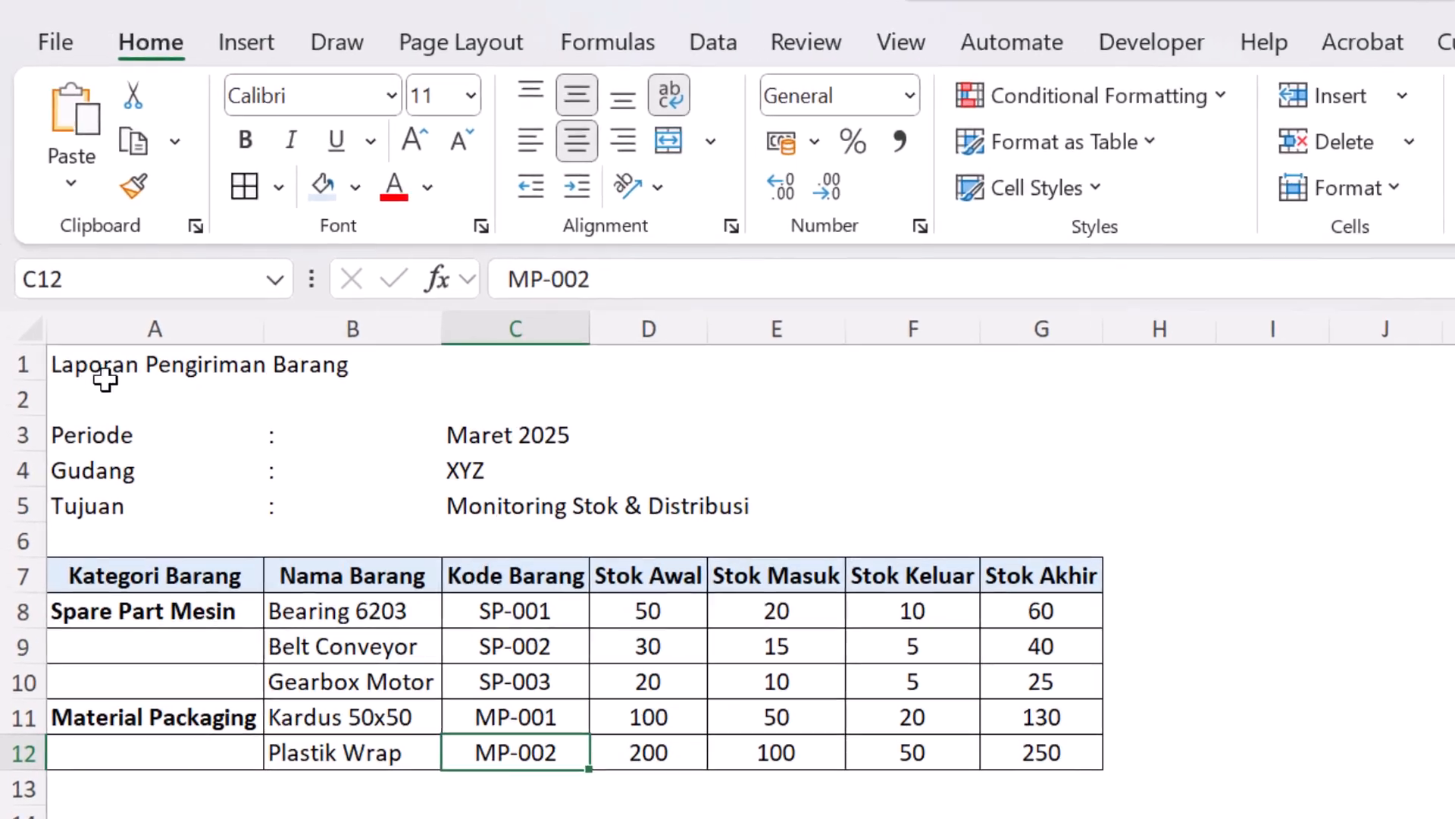
Merge and center the title "Laporan Pengiriman Barang" across A1:G1.
left_click(83, 345)
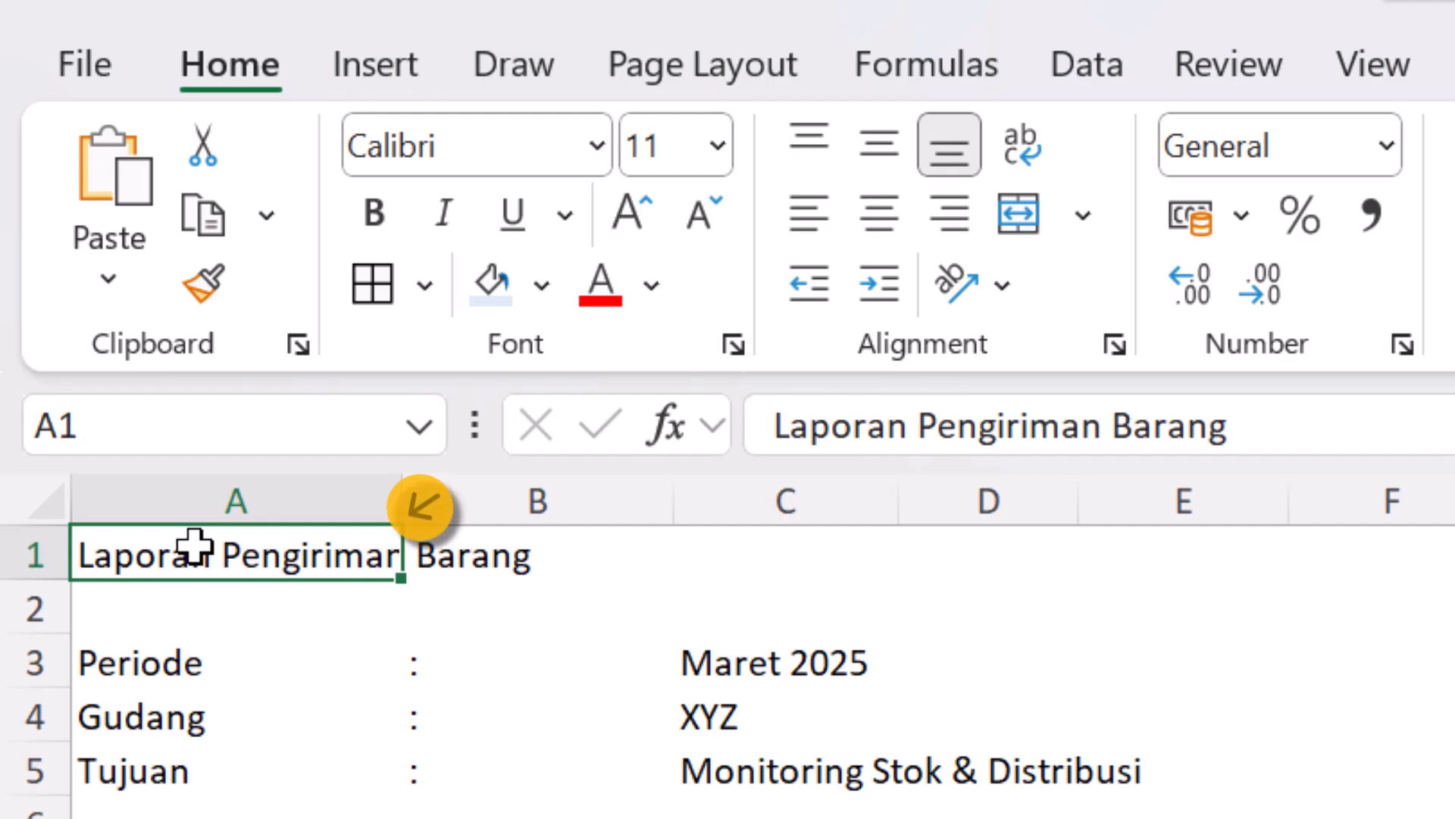
left_click_drag(193, 547, 1451, 542)
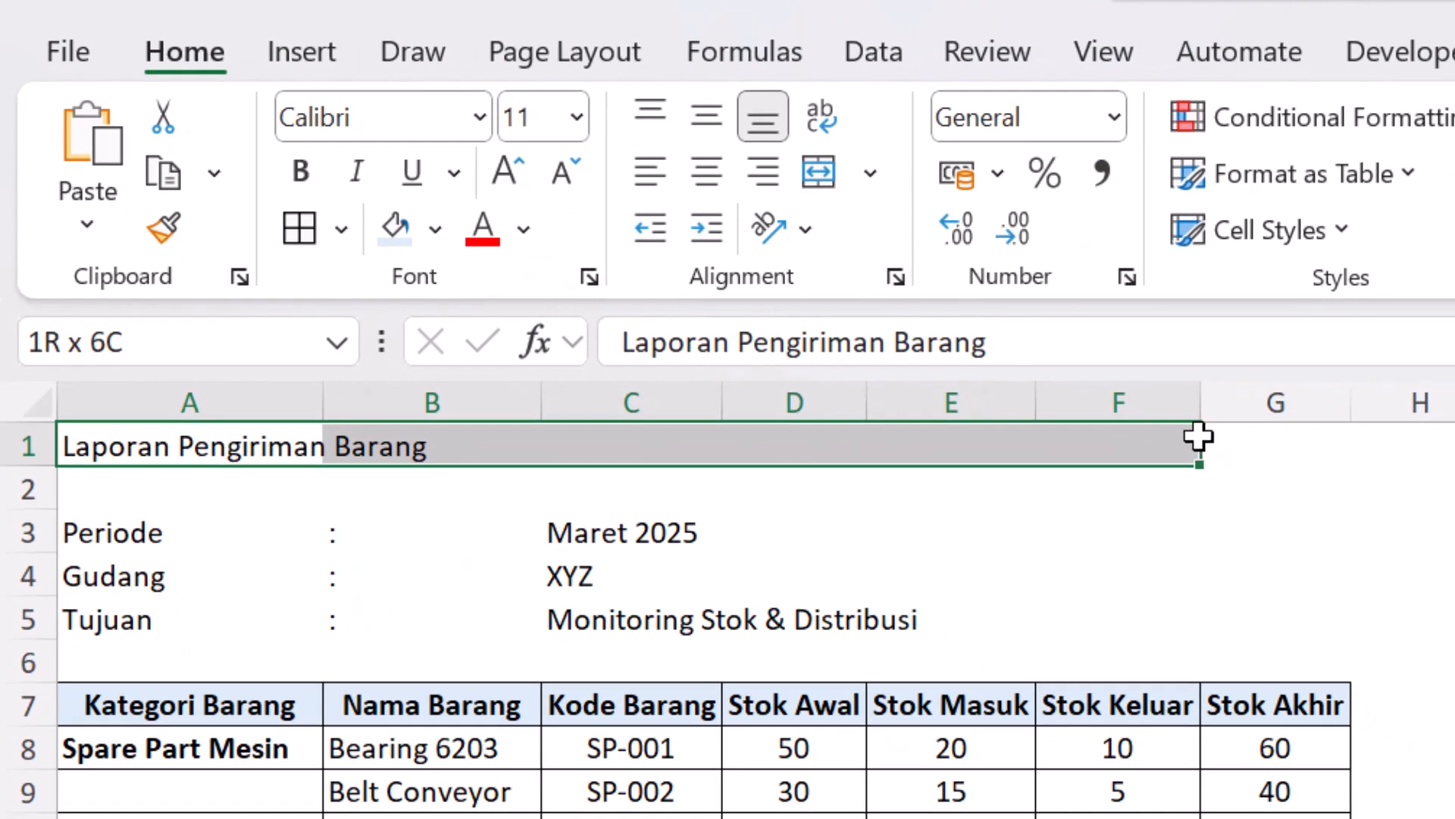
left_click_drag(1198, 436, 1225, 432)
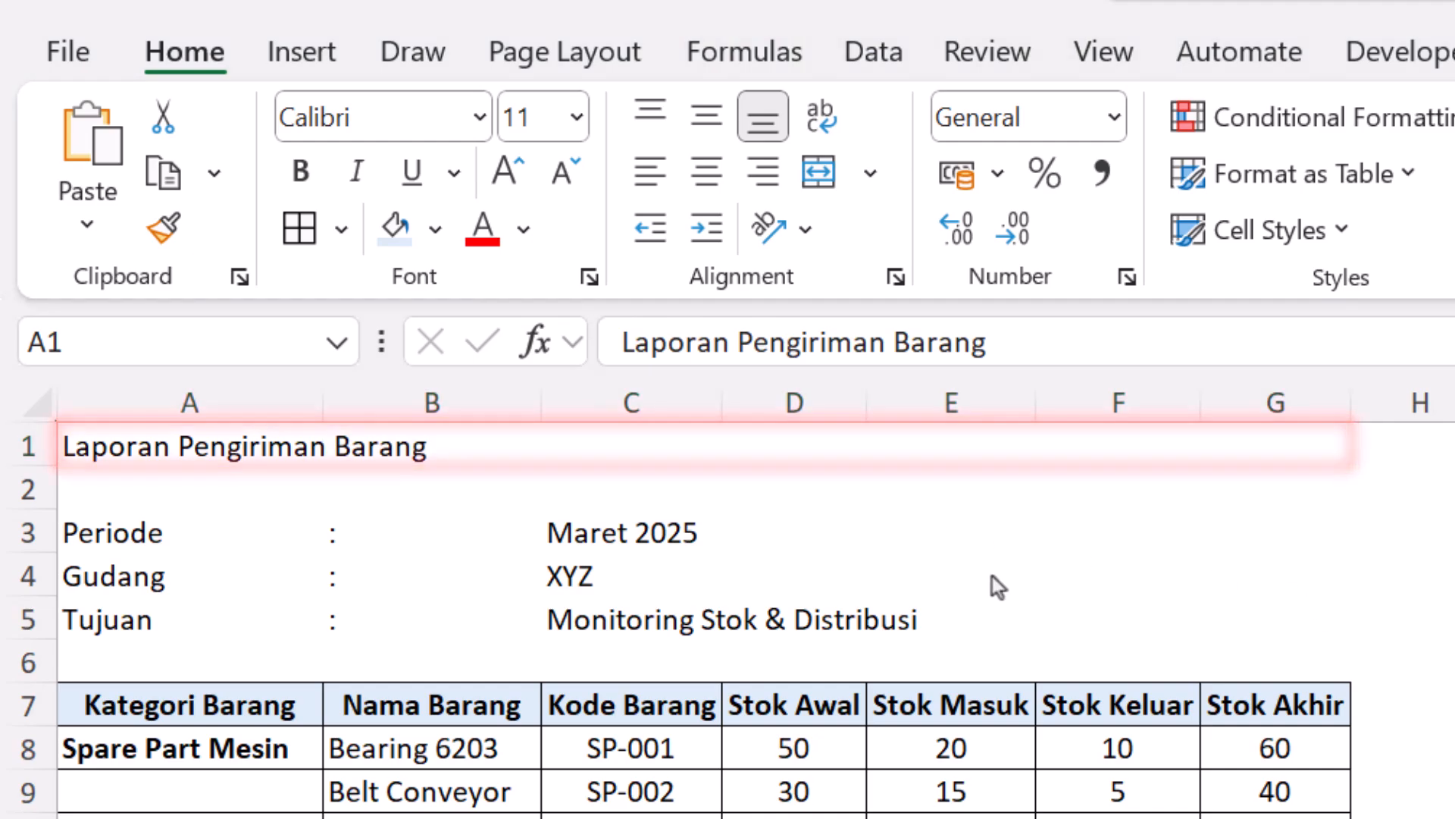
left_click(165, 443)
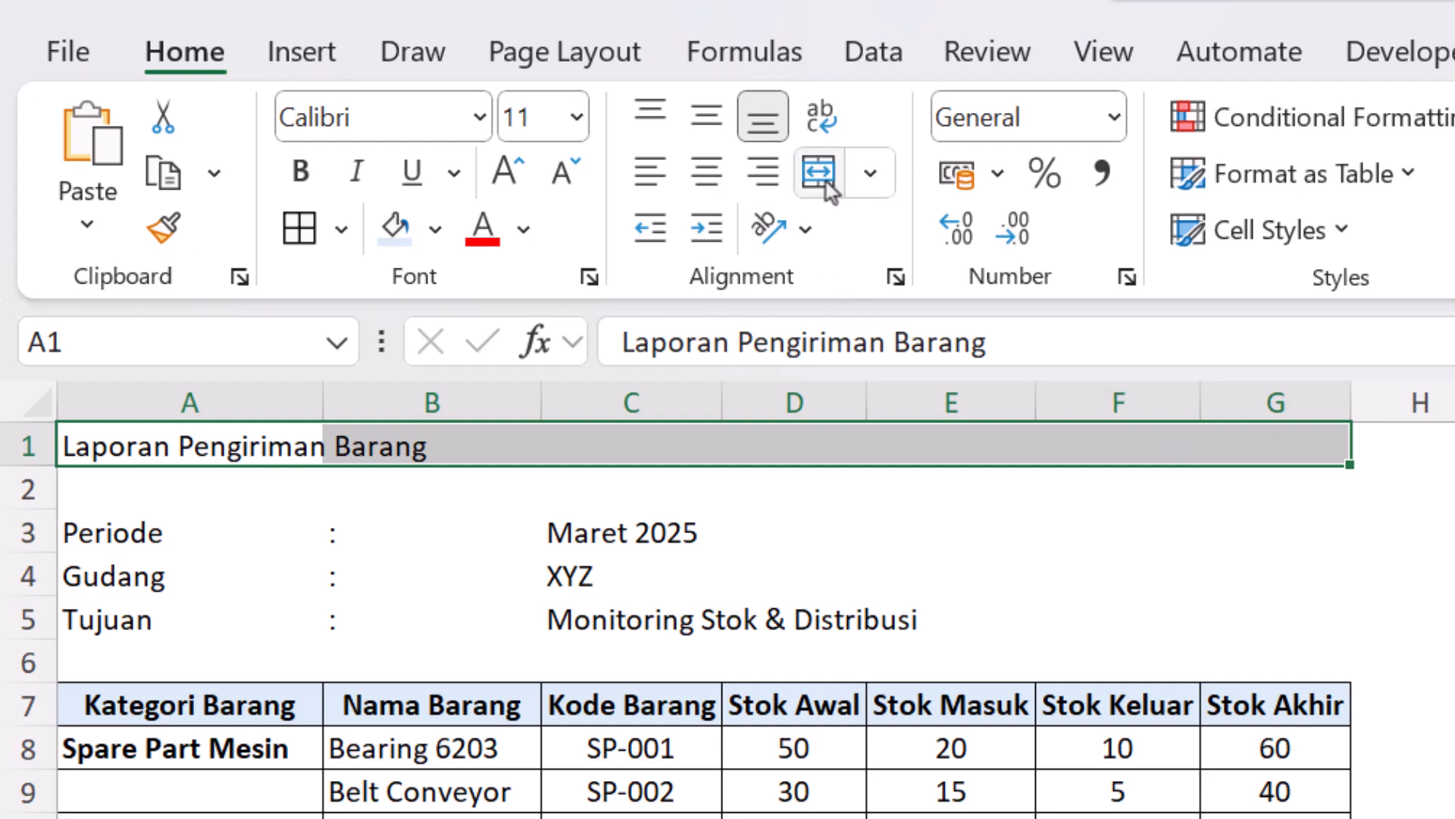
left_click(868, 176)
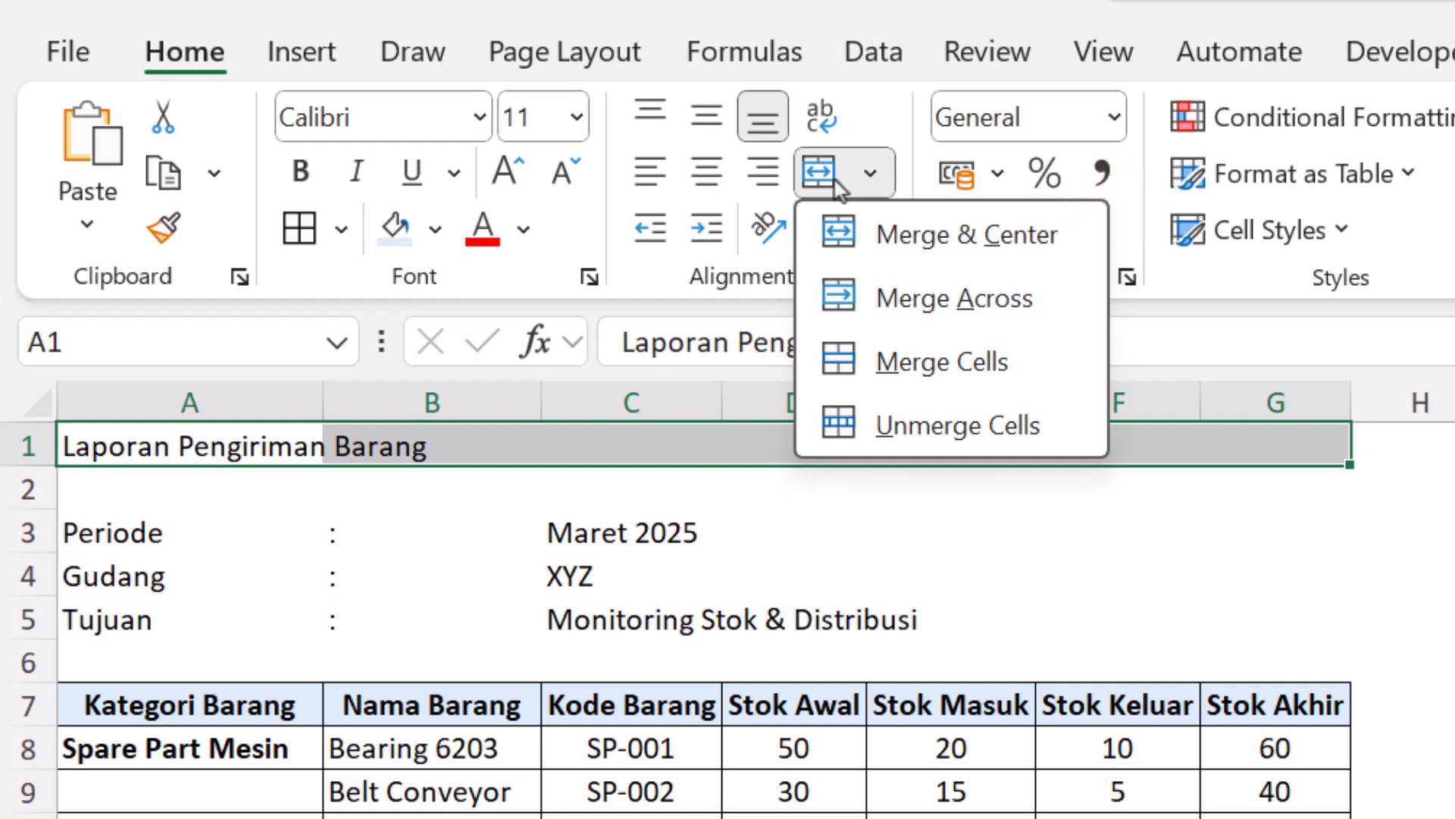
left_click(925, 247)
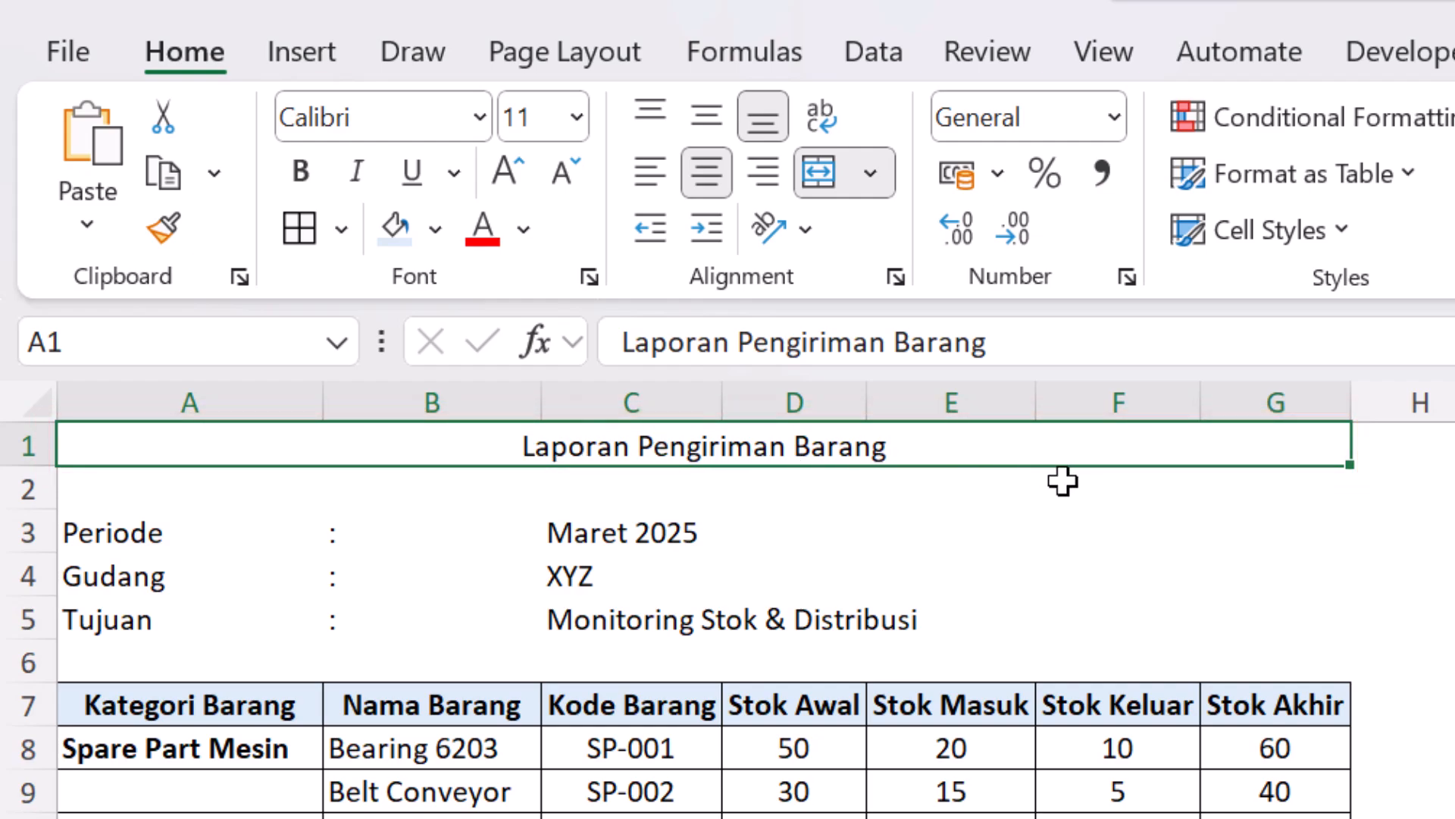
left_click(818, 173)
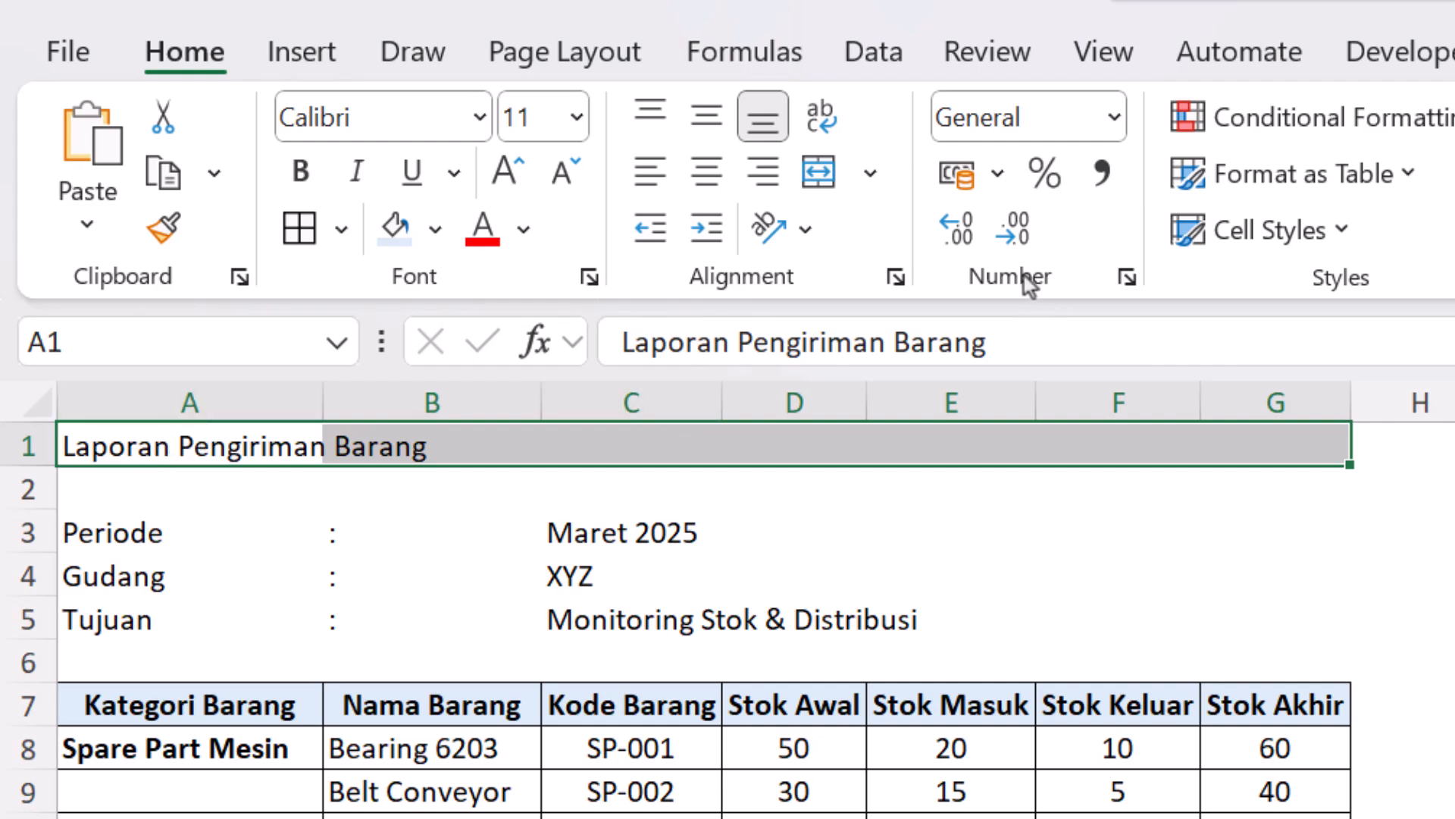
left_click(819, 173)
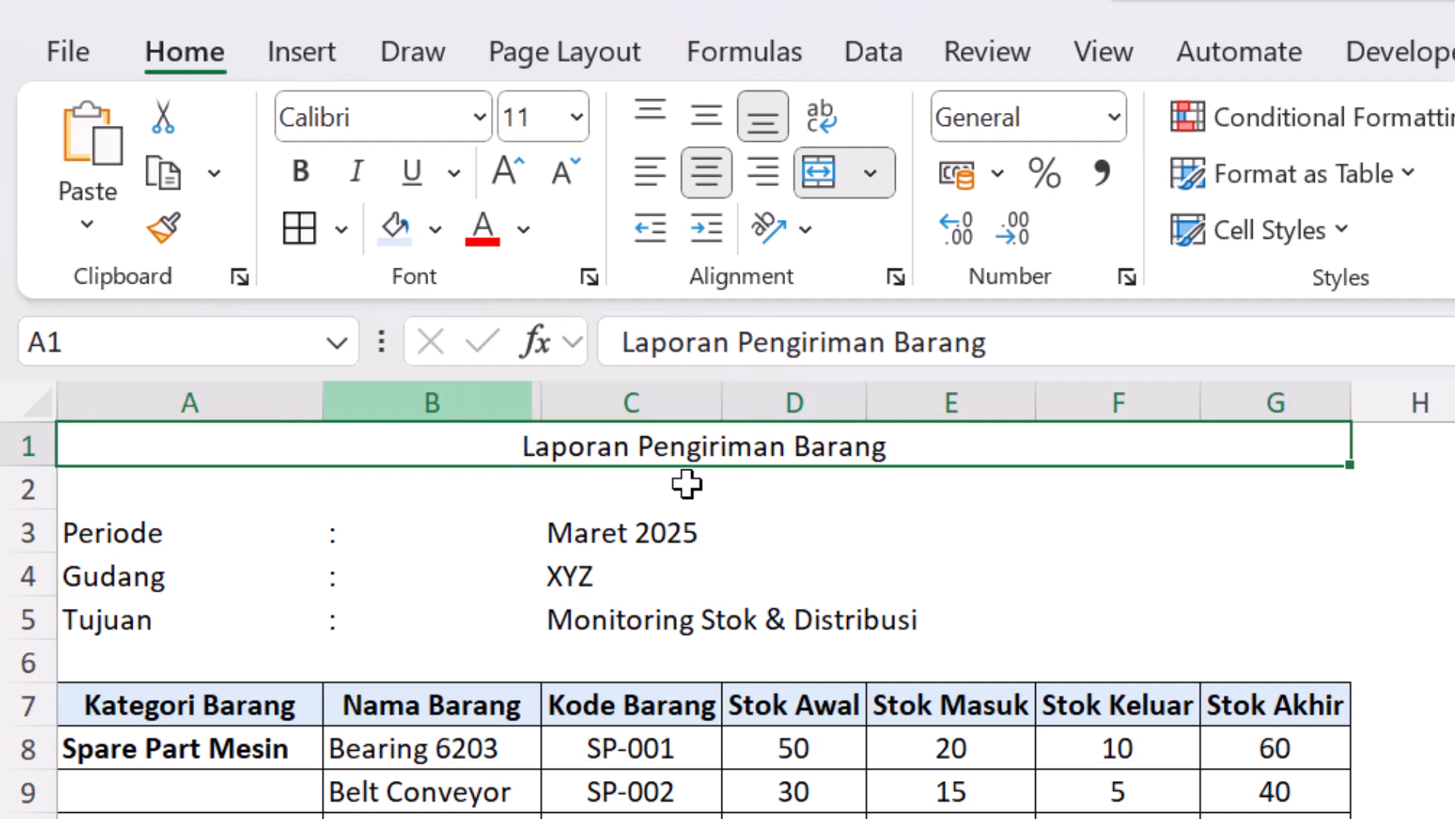
Review the merge options and the colons and values of the Periode, Gudang and Tujuan rows in B3:C5.
left_click(870, 193)
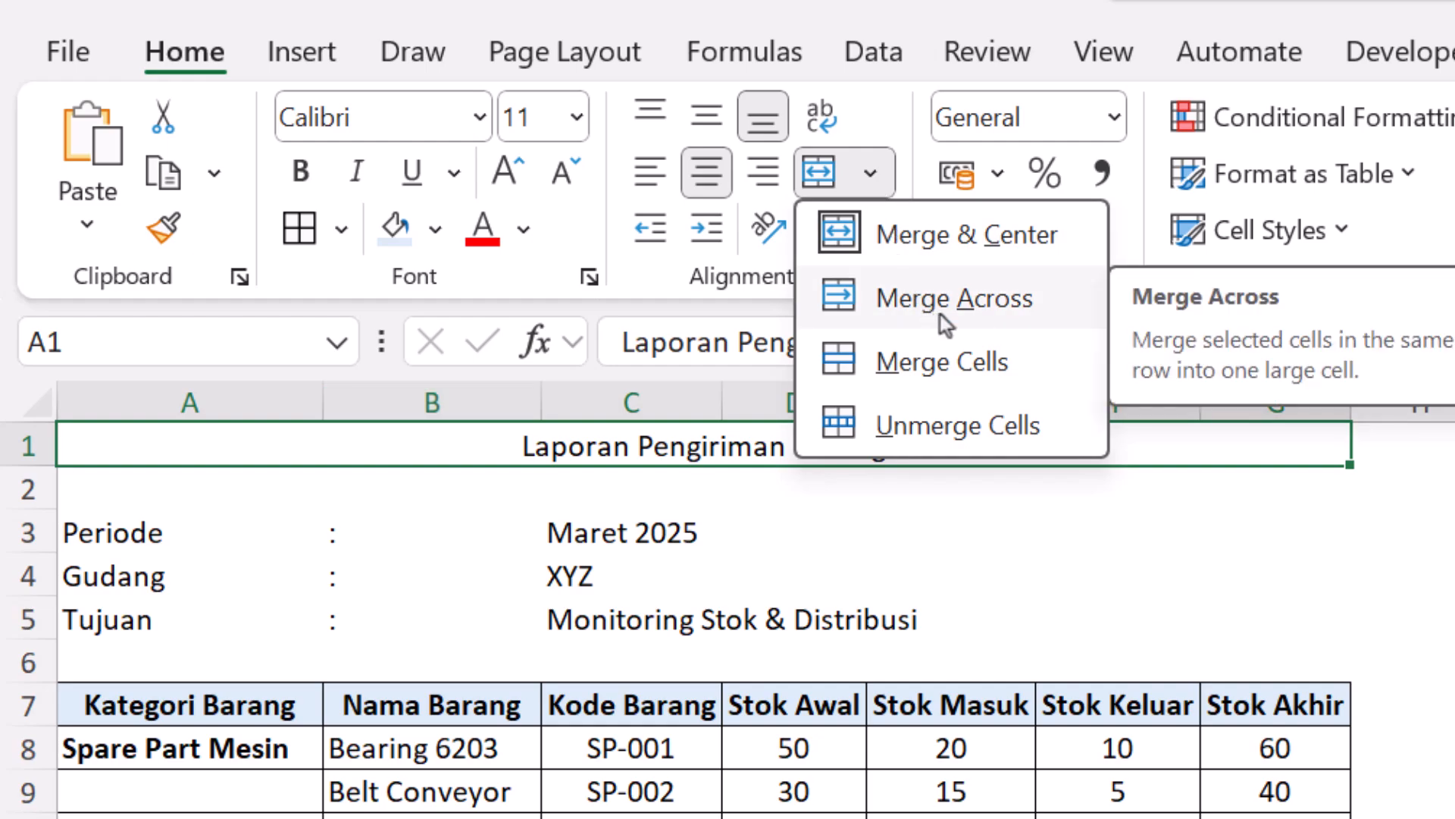
left_click(470, 594)
left_click(470, 594)
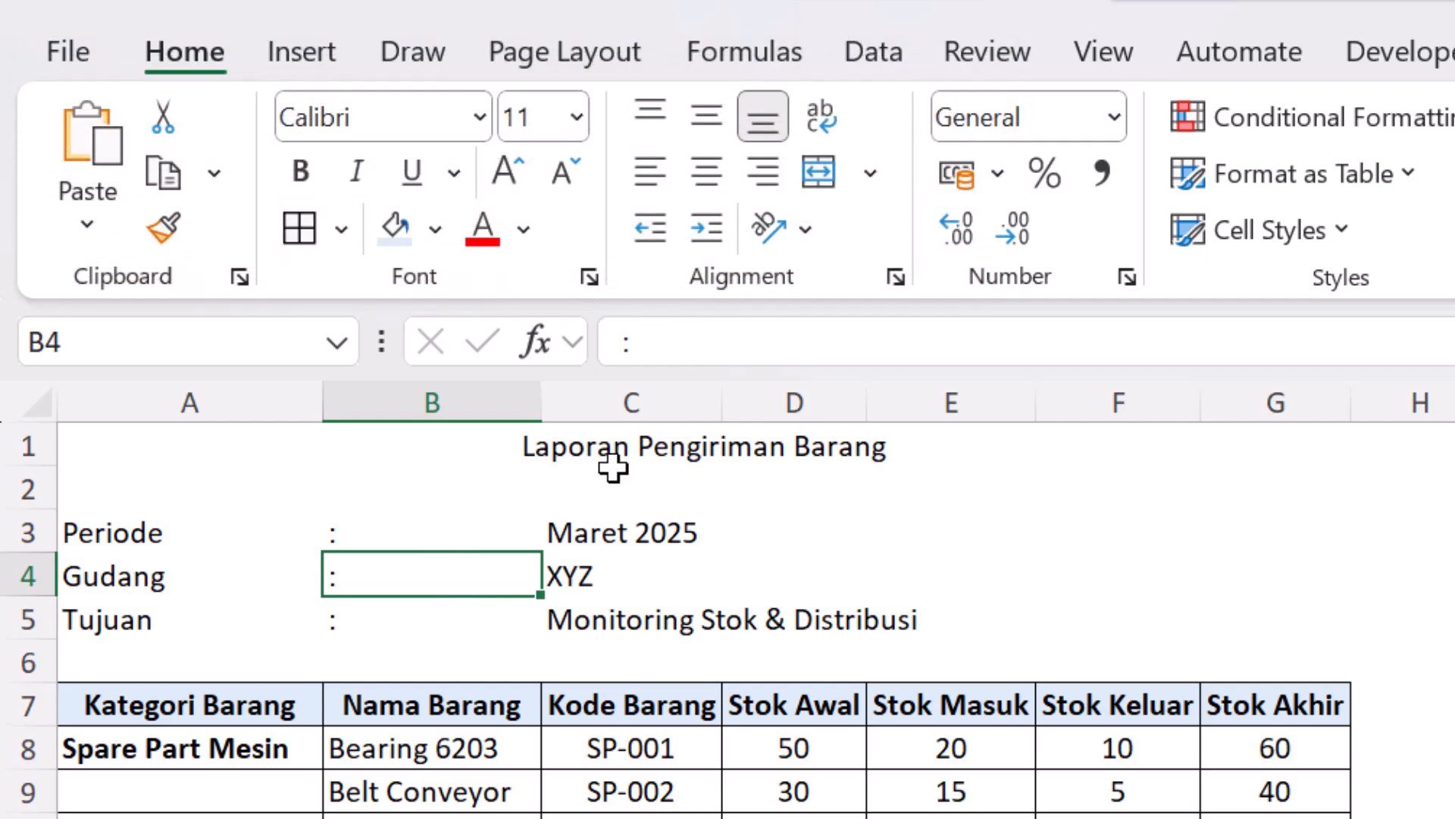
left_click(475, 539)
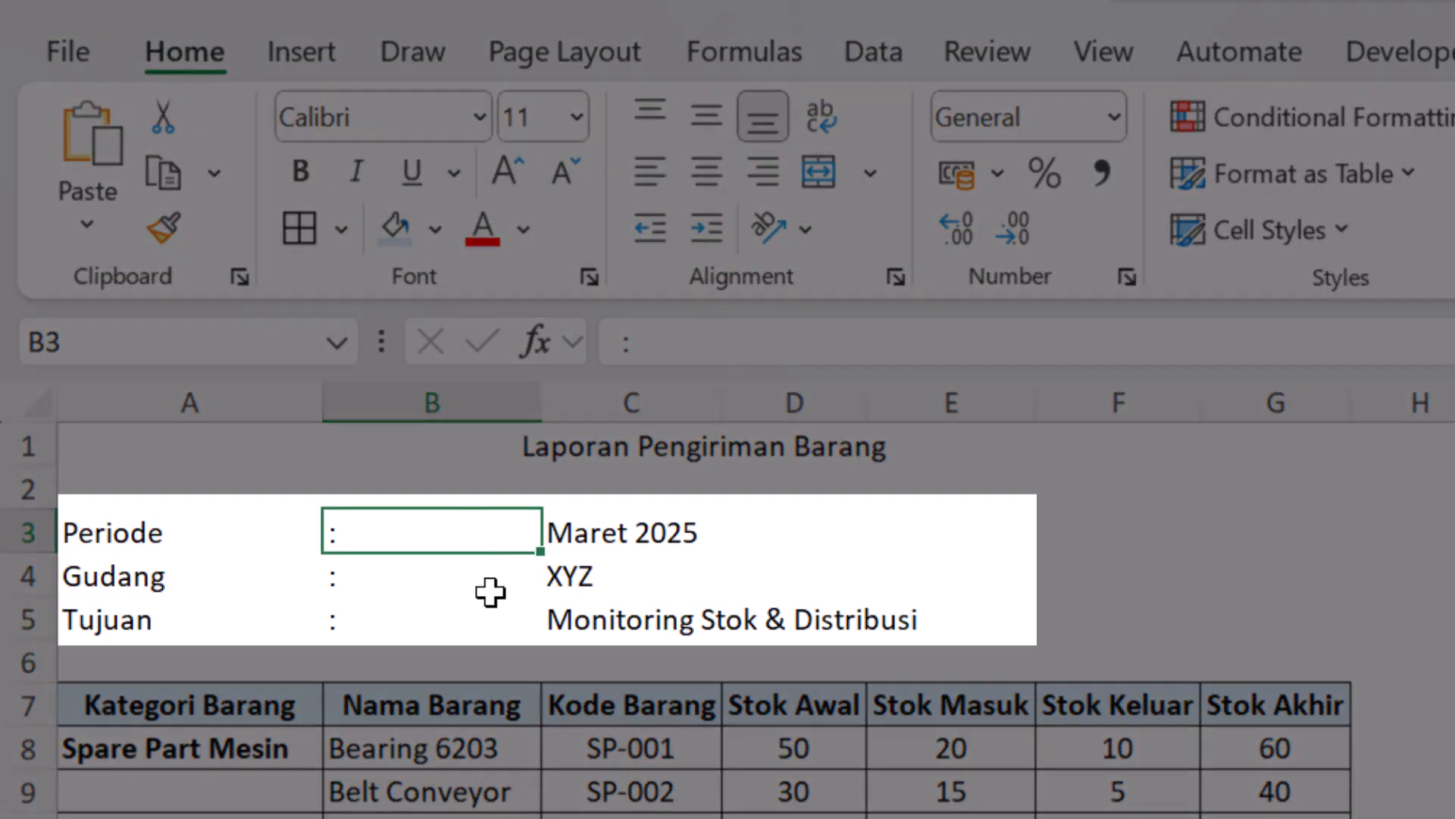
left_click(485, 587)
left_click(477, 631)
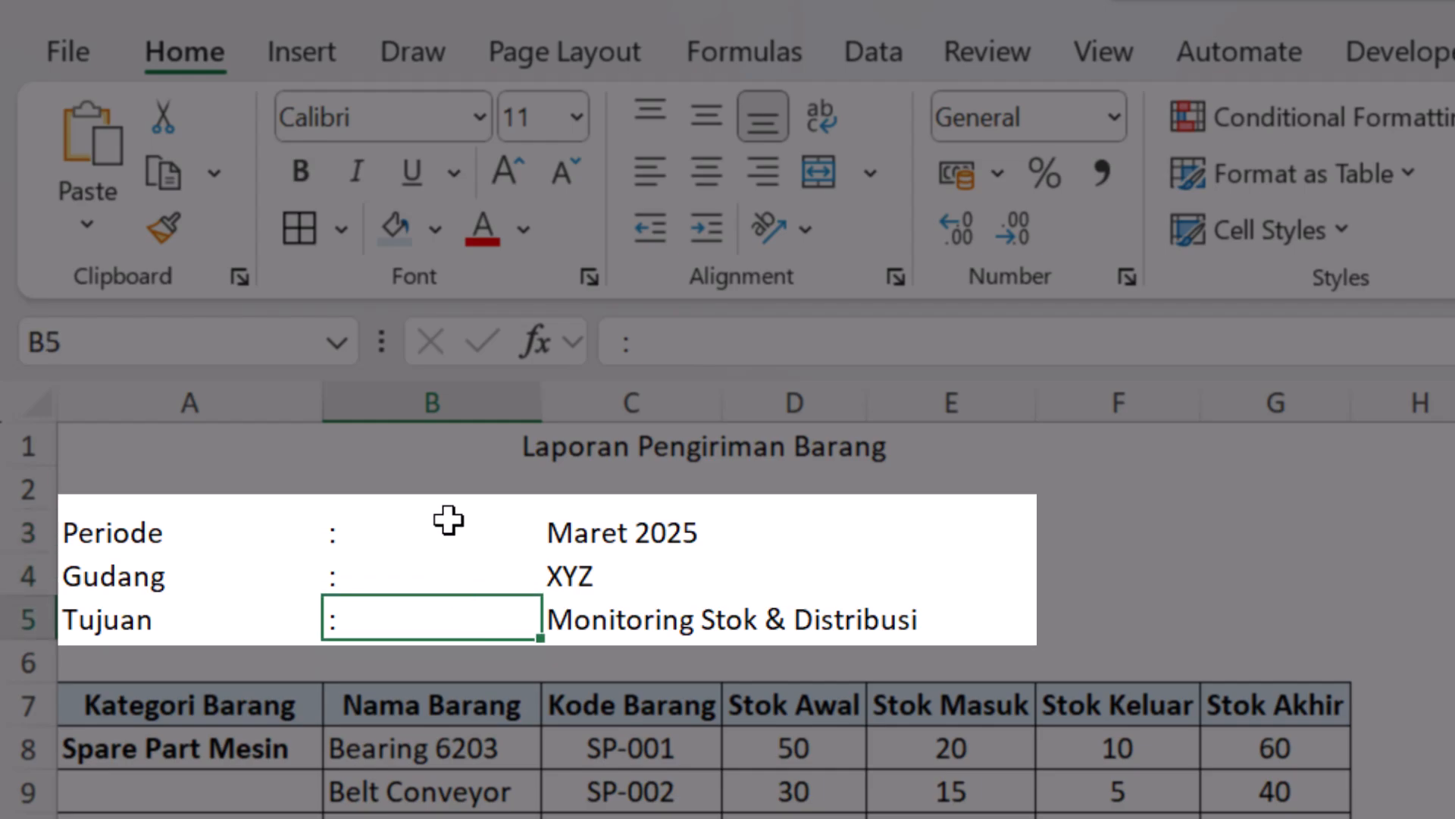
left_click_drag(448, 534, 436, 617)
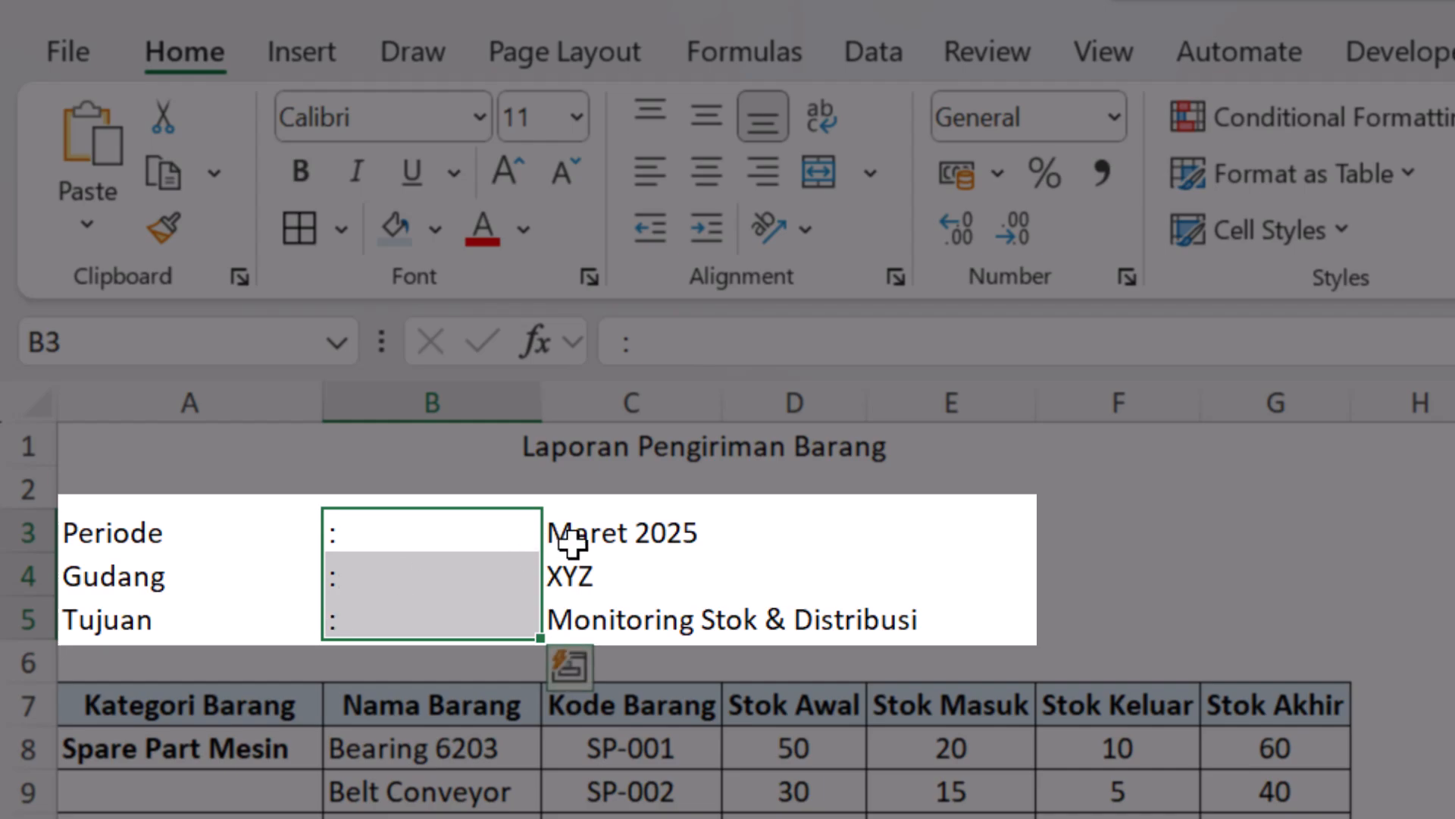
left_click_drag(568, 542, 606, 612)
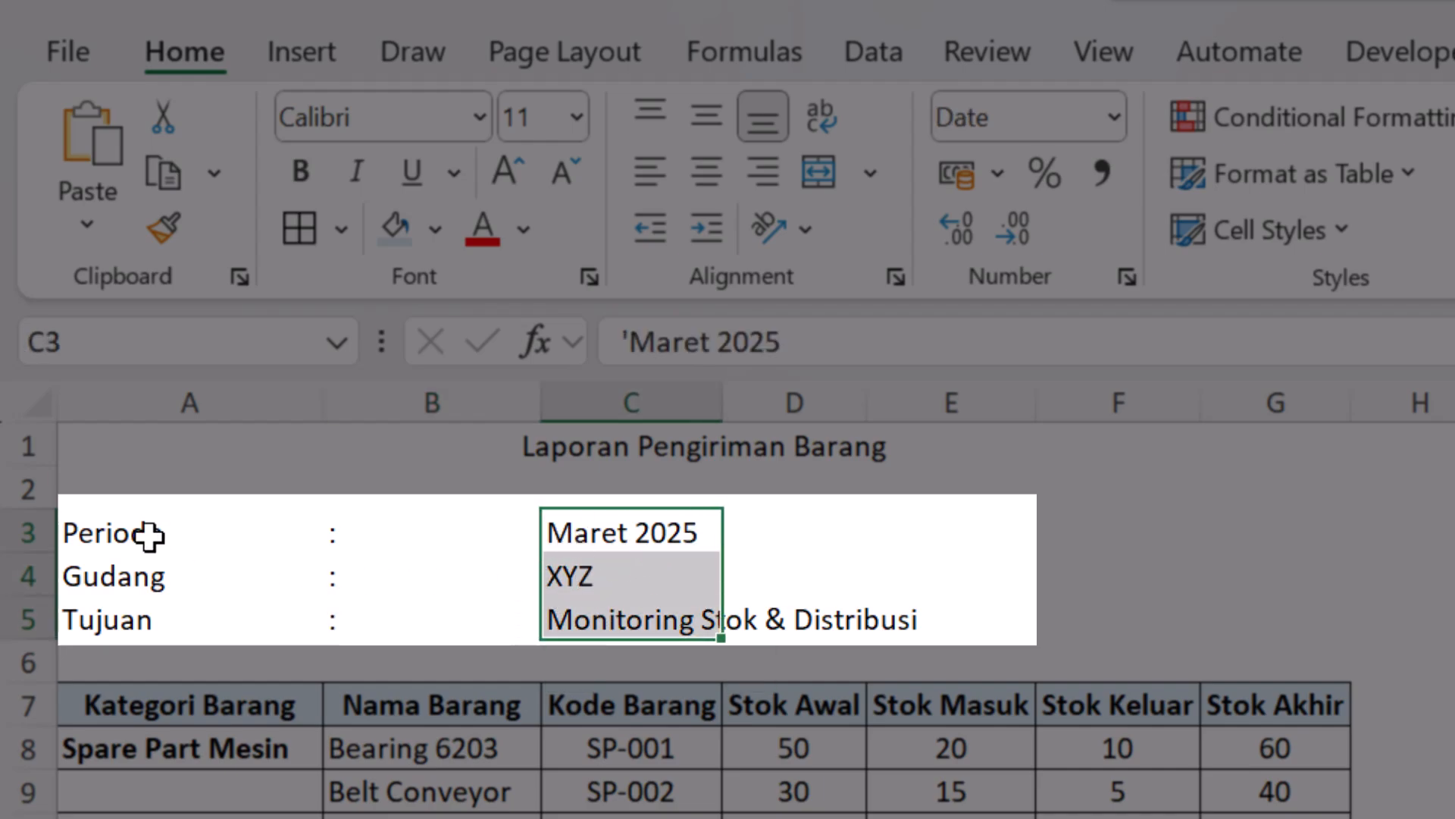
left_click(481, 384)
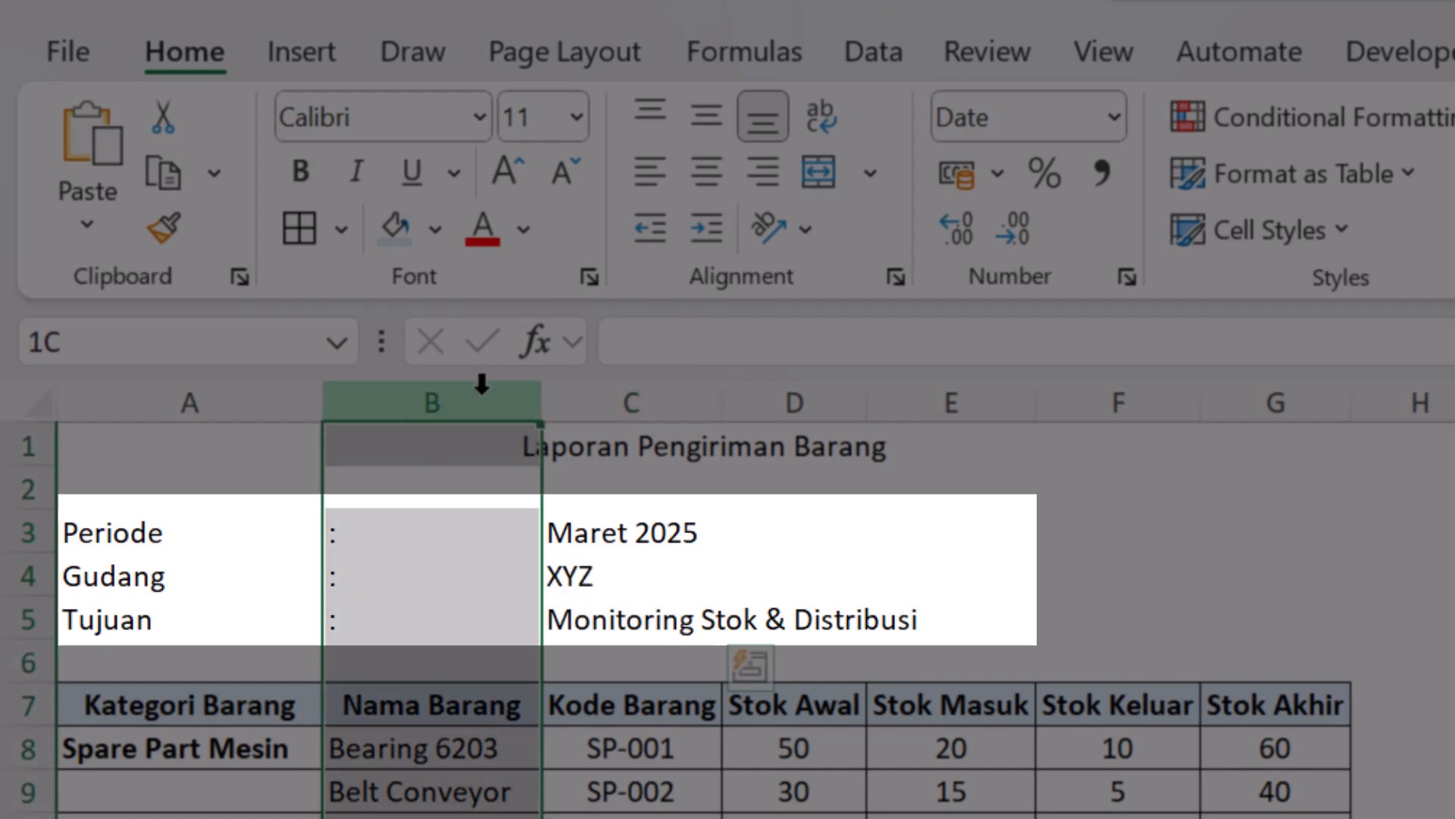
left_click(602, 392)
right_click(603, 392)
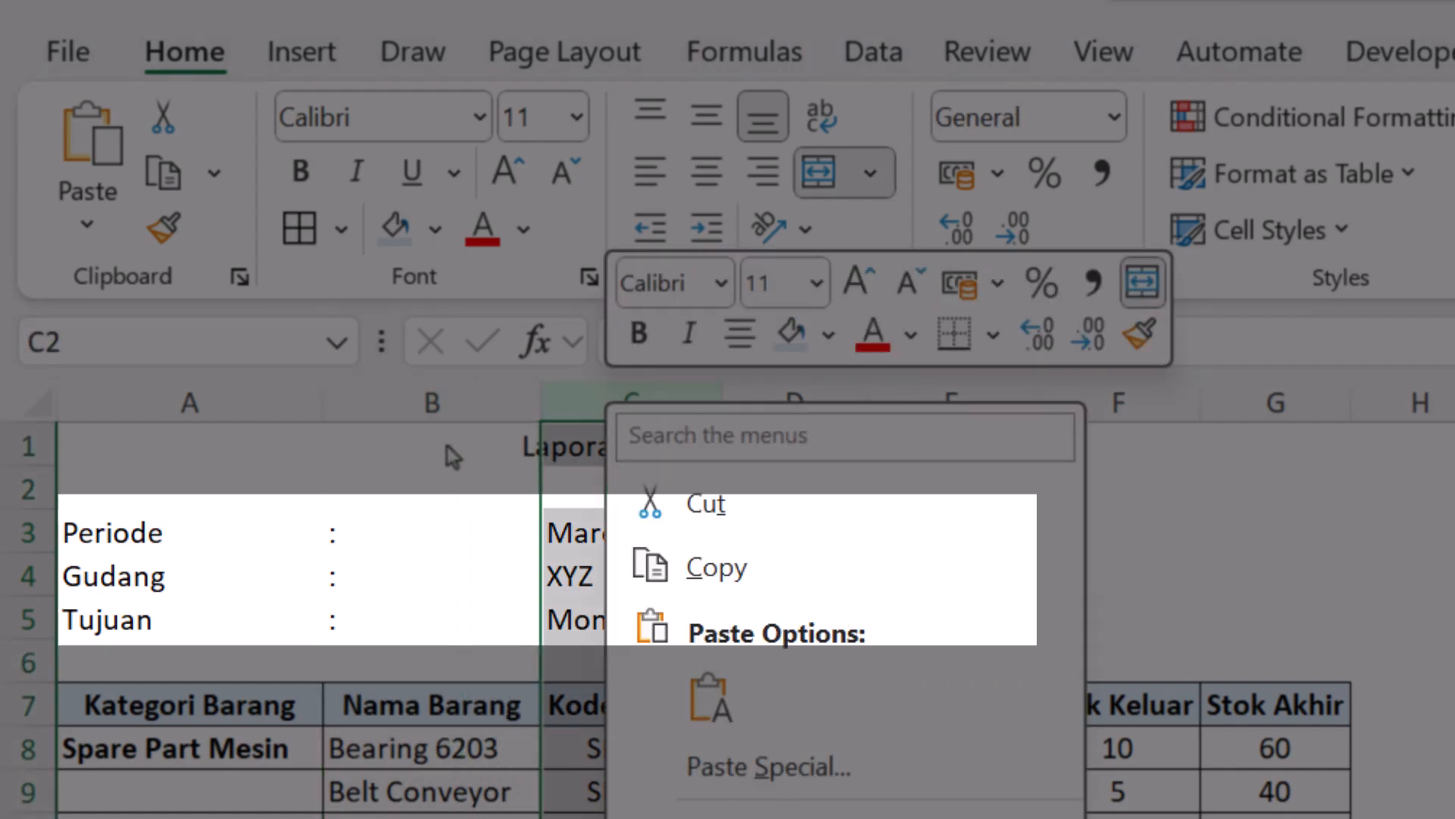
key("Escape")
left_click(432, 391)
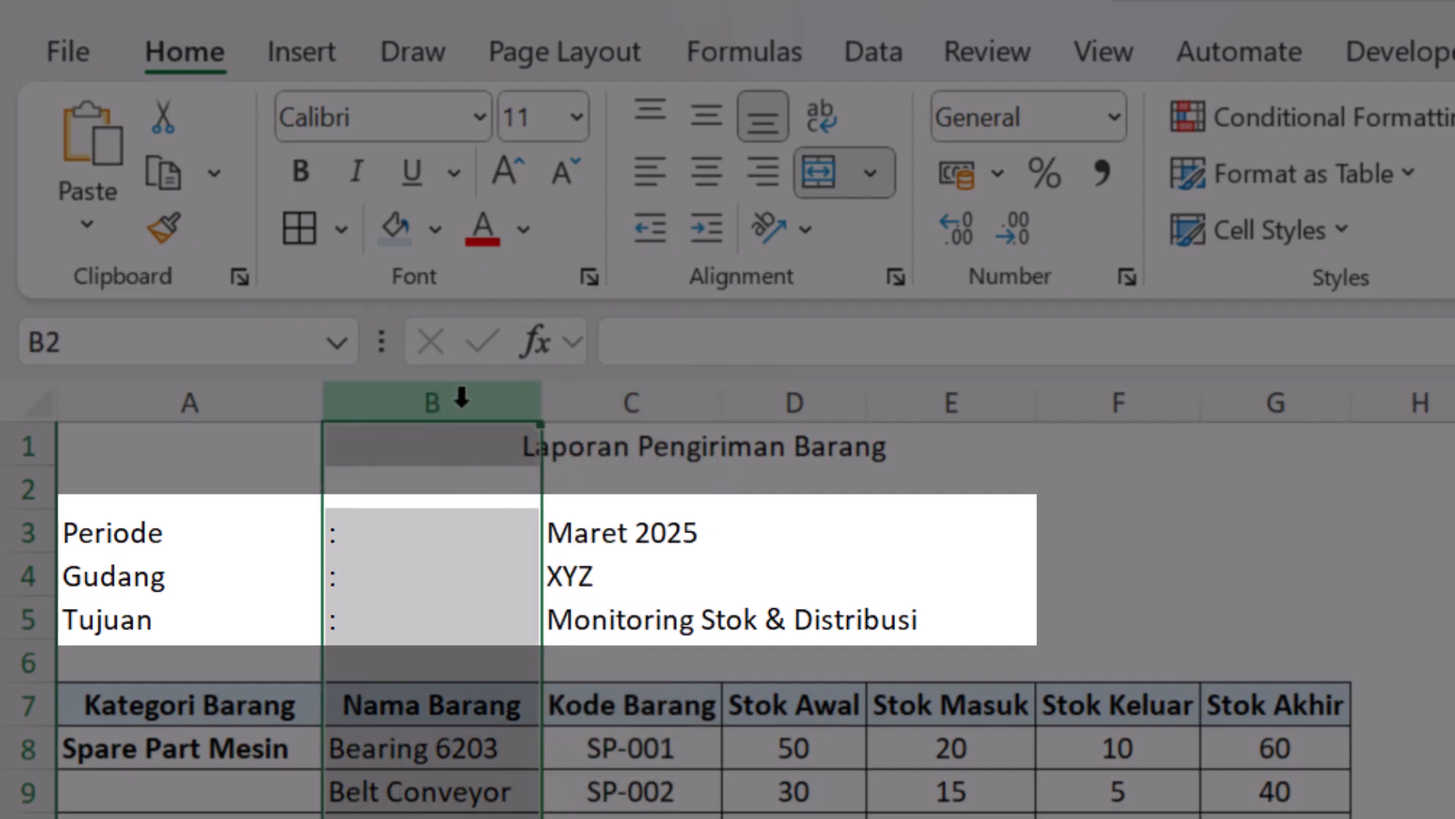
right_click(461, 397)
key("Escape")
Insert a blank column between the Nama Barang and Kode Barang columns.
left_click(639, 402)
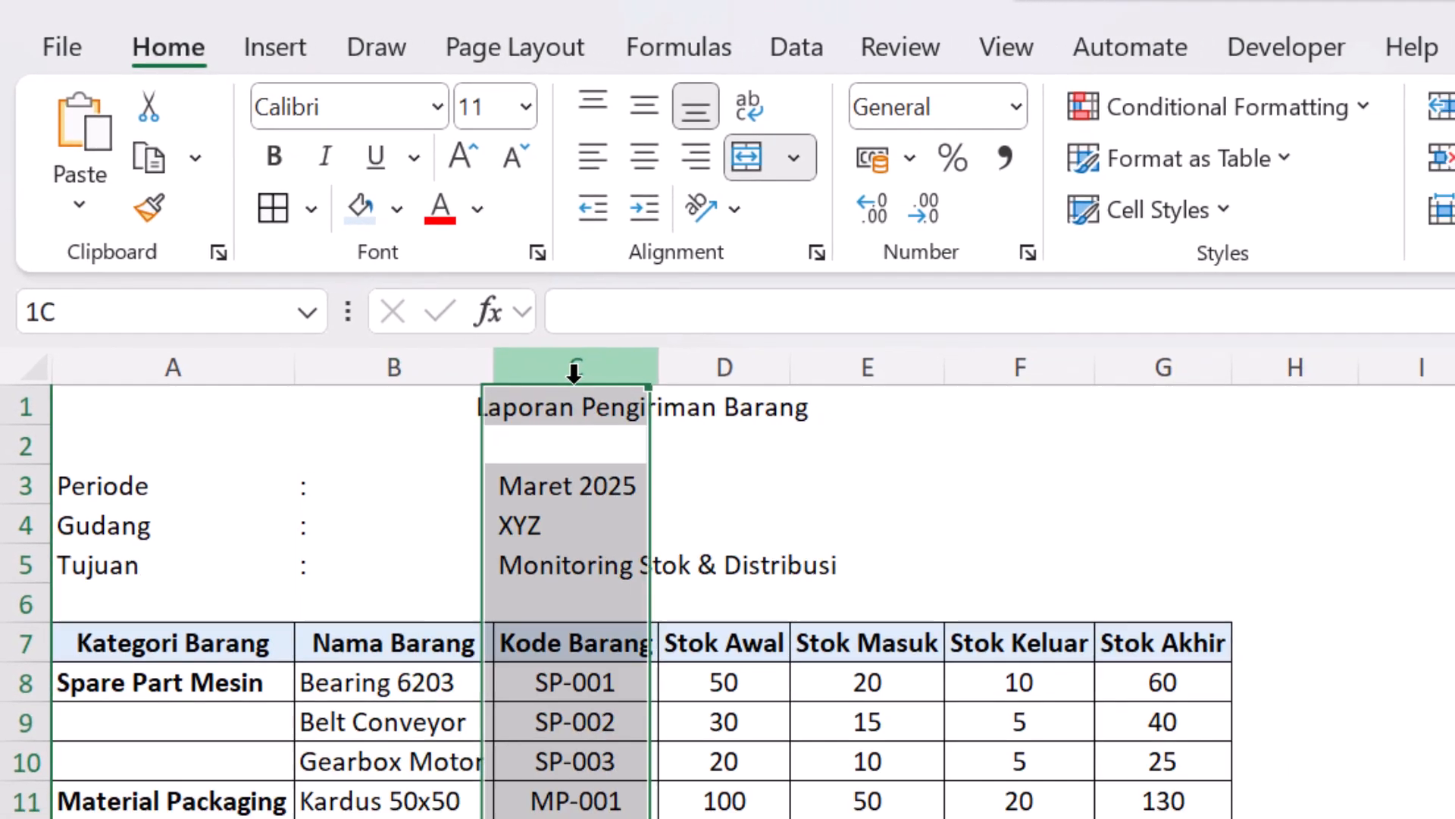
right_click(632, 402)
left_click(489, 560)
left_click(426, 548)
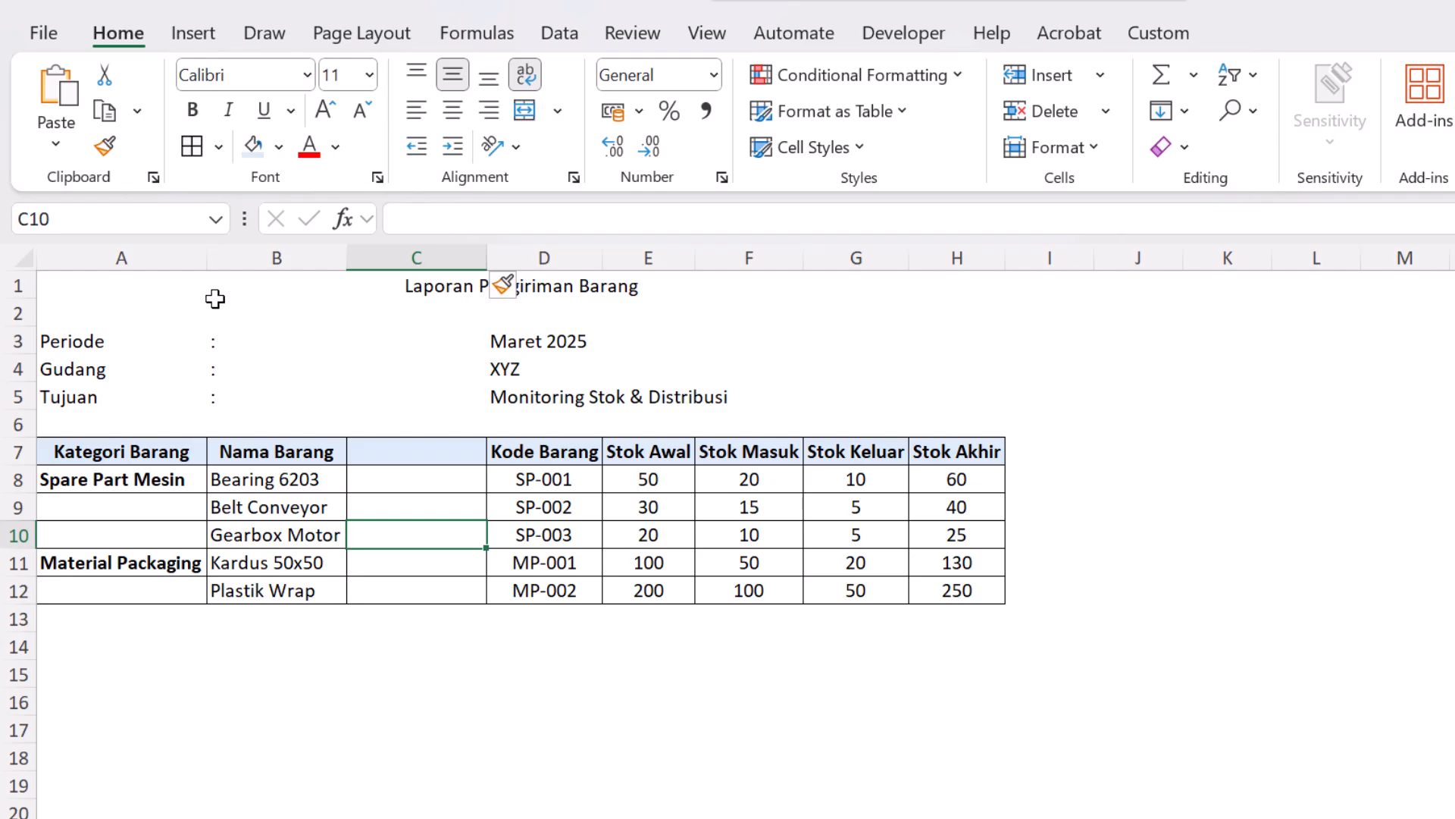
Merge B7:C12 row by row with Merge Across so each Nama Barang entry spans both columns.
left_click_drag(301, 448, 403, 452)
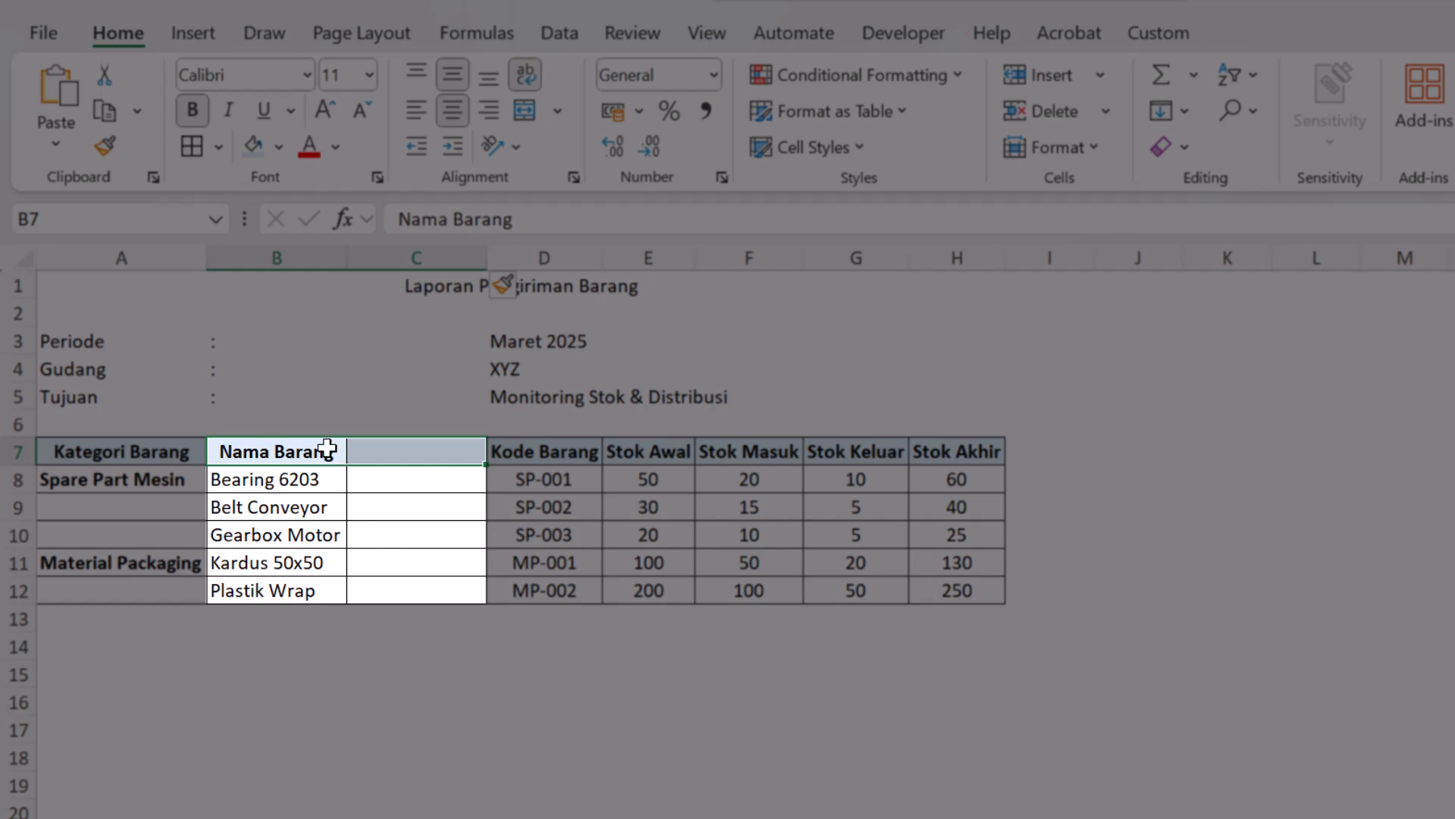
left_click_drag(328, 451, 421, 589)
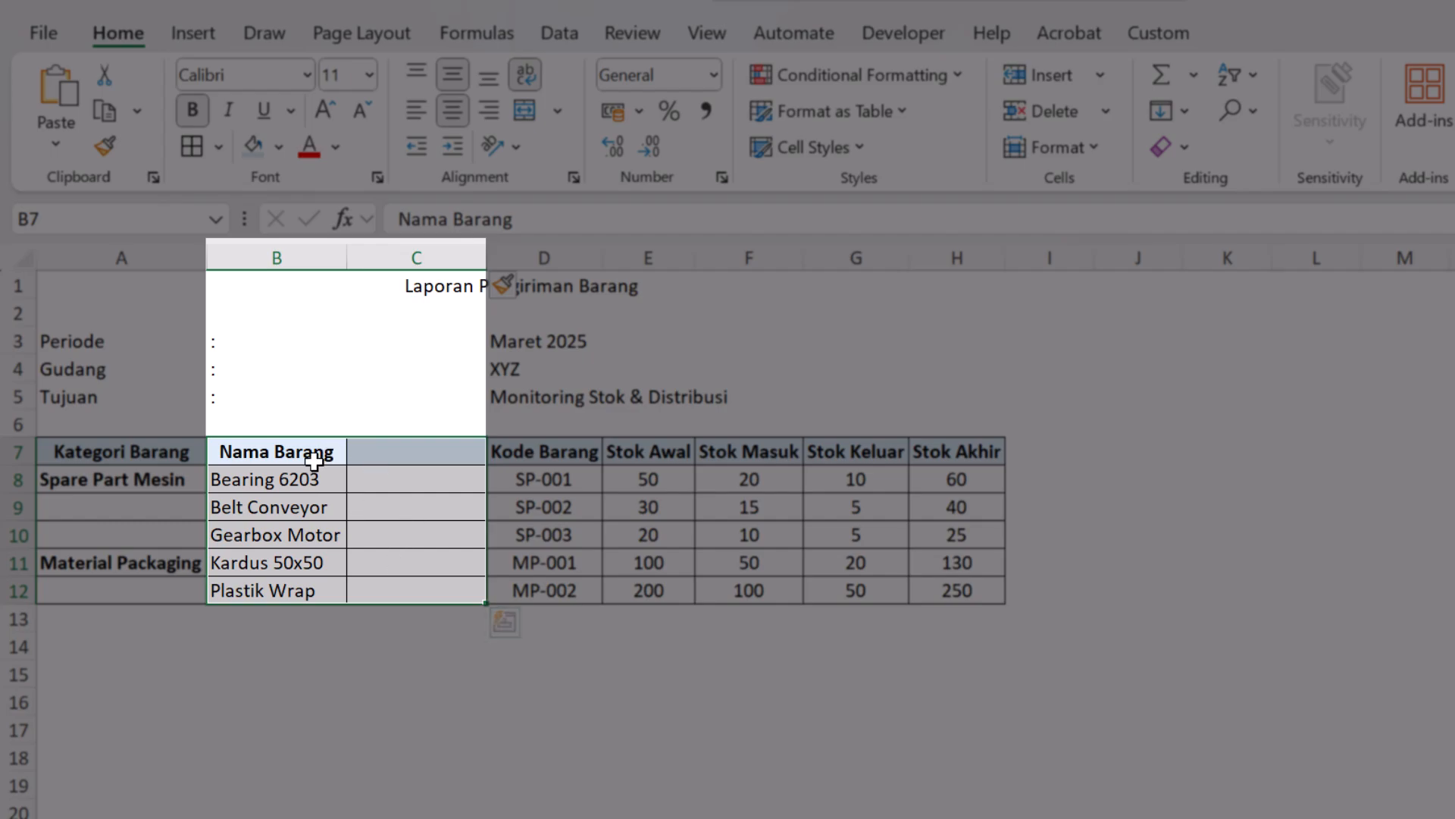
left_click_drag(311, 454, 381, 599)
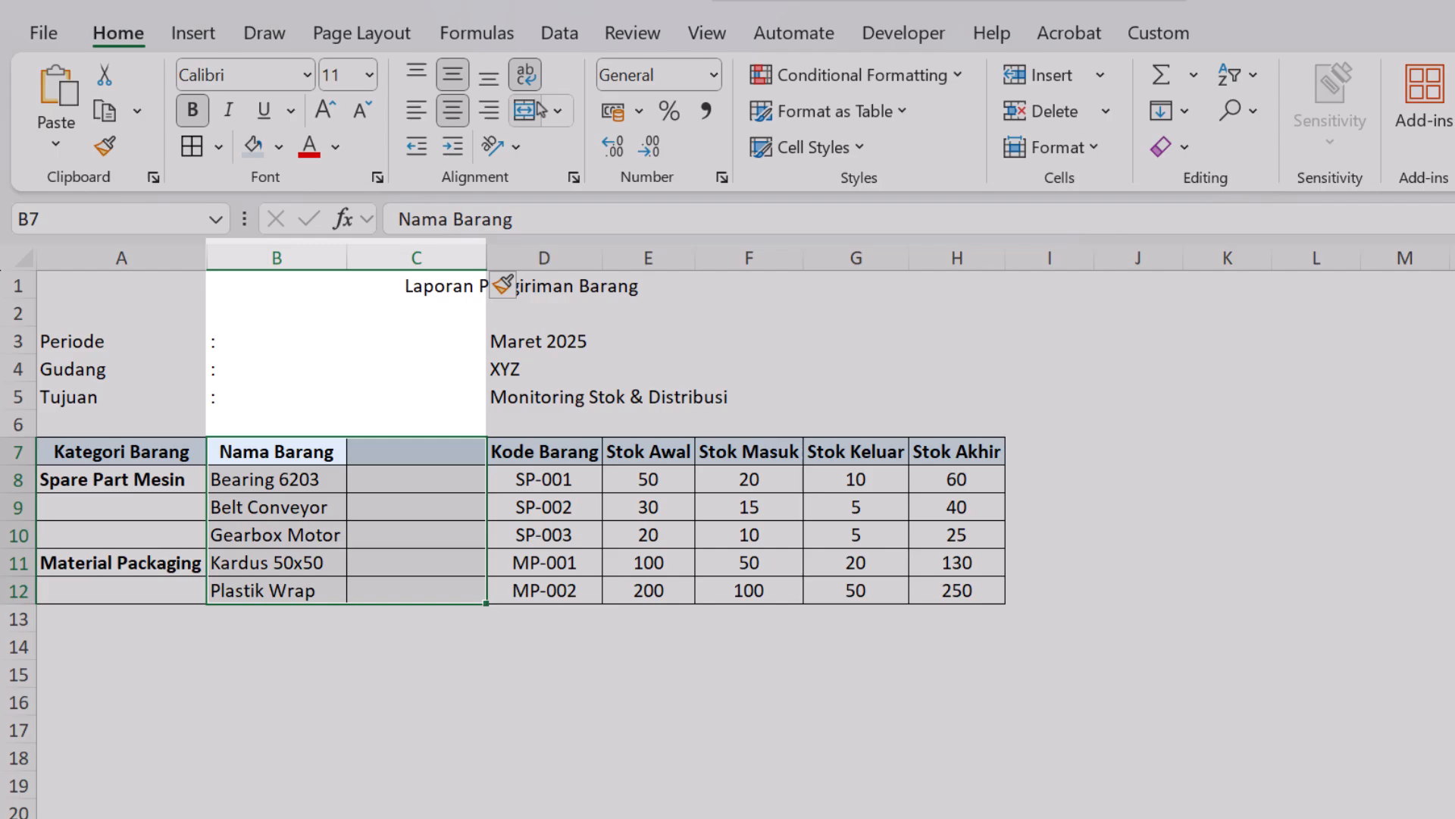
left_click(557, 111)
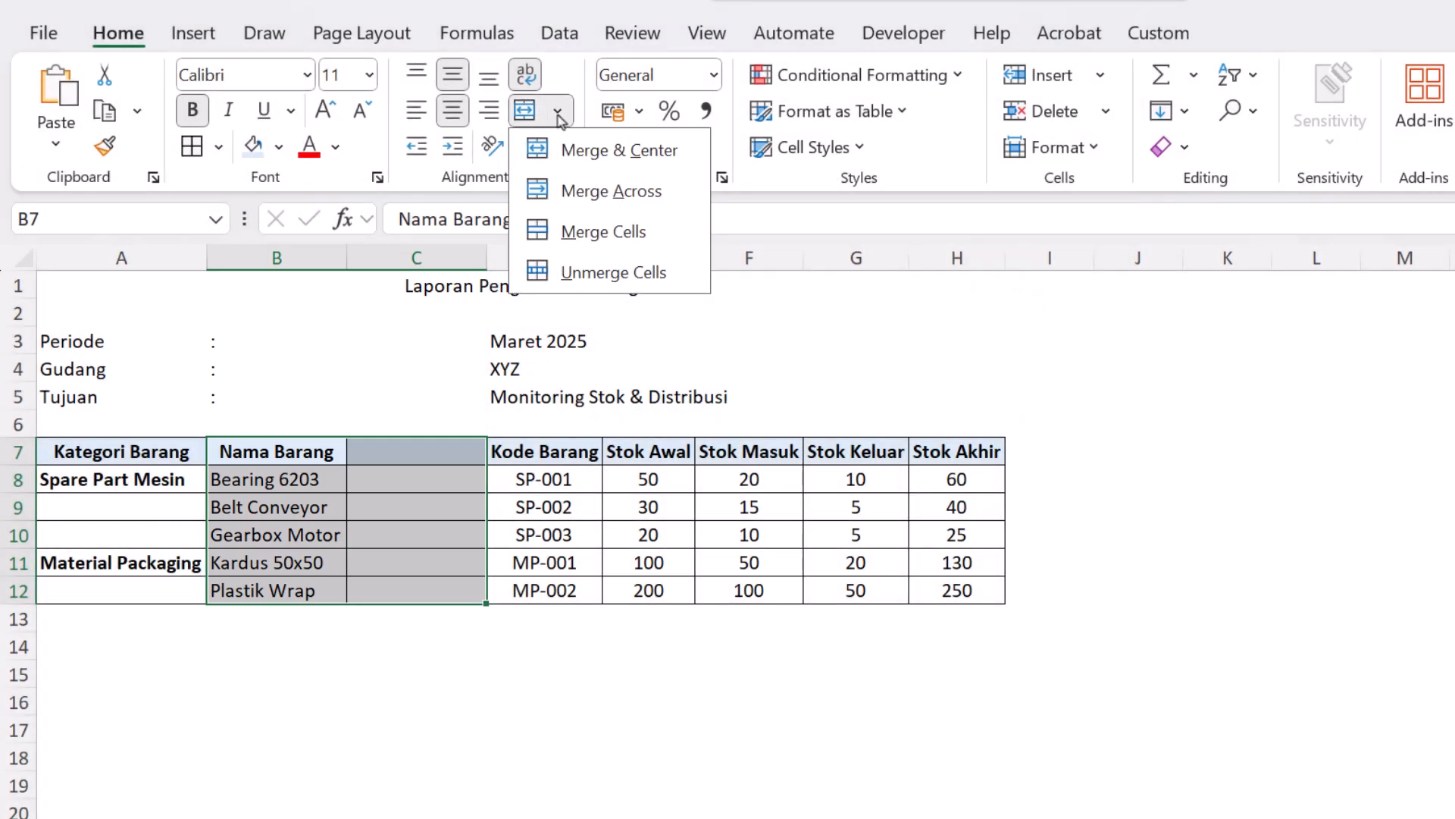
left_click(576, 191)
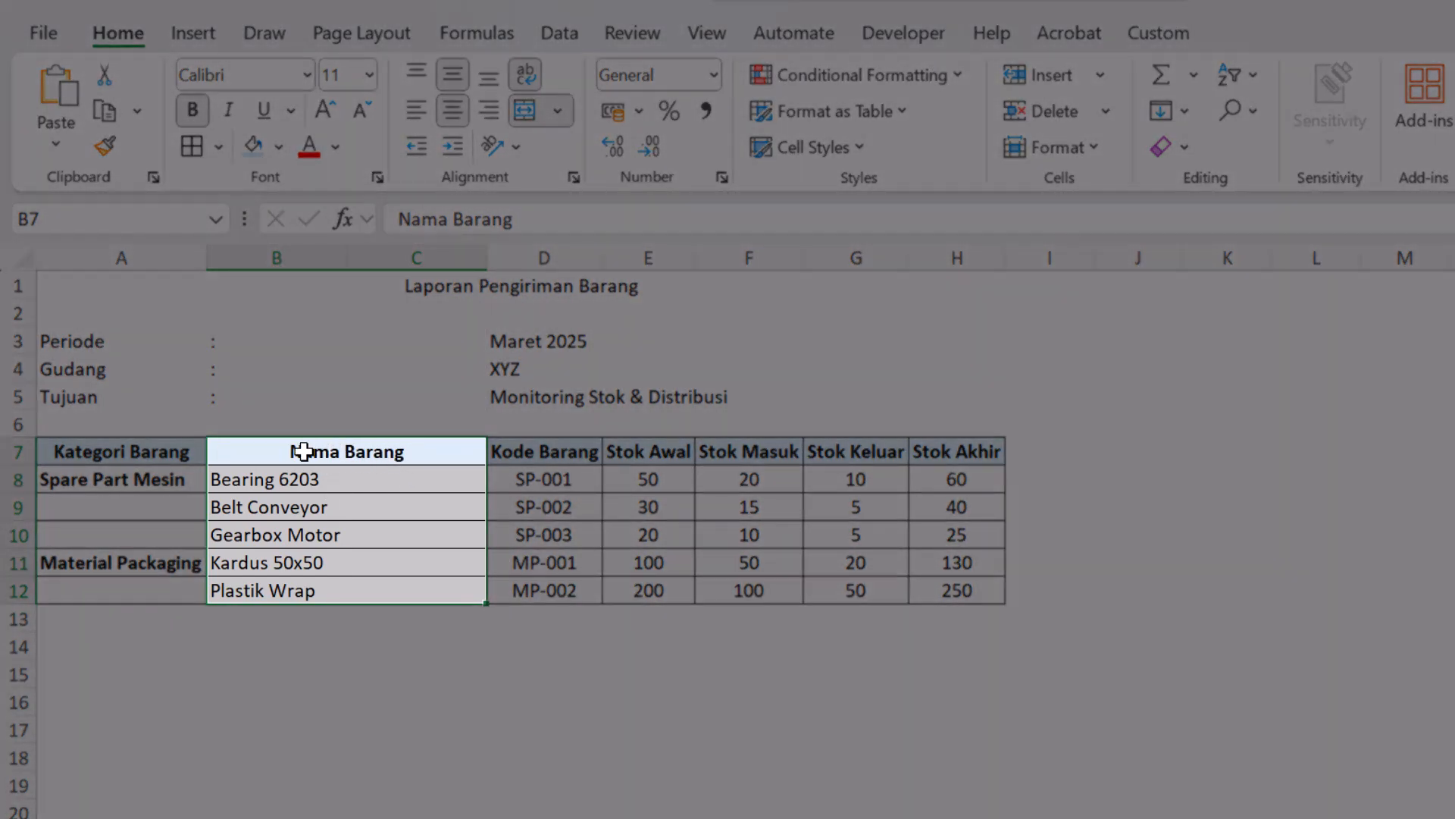
left_click(303, 451)
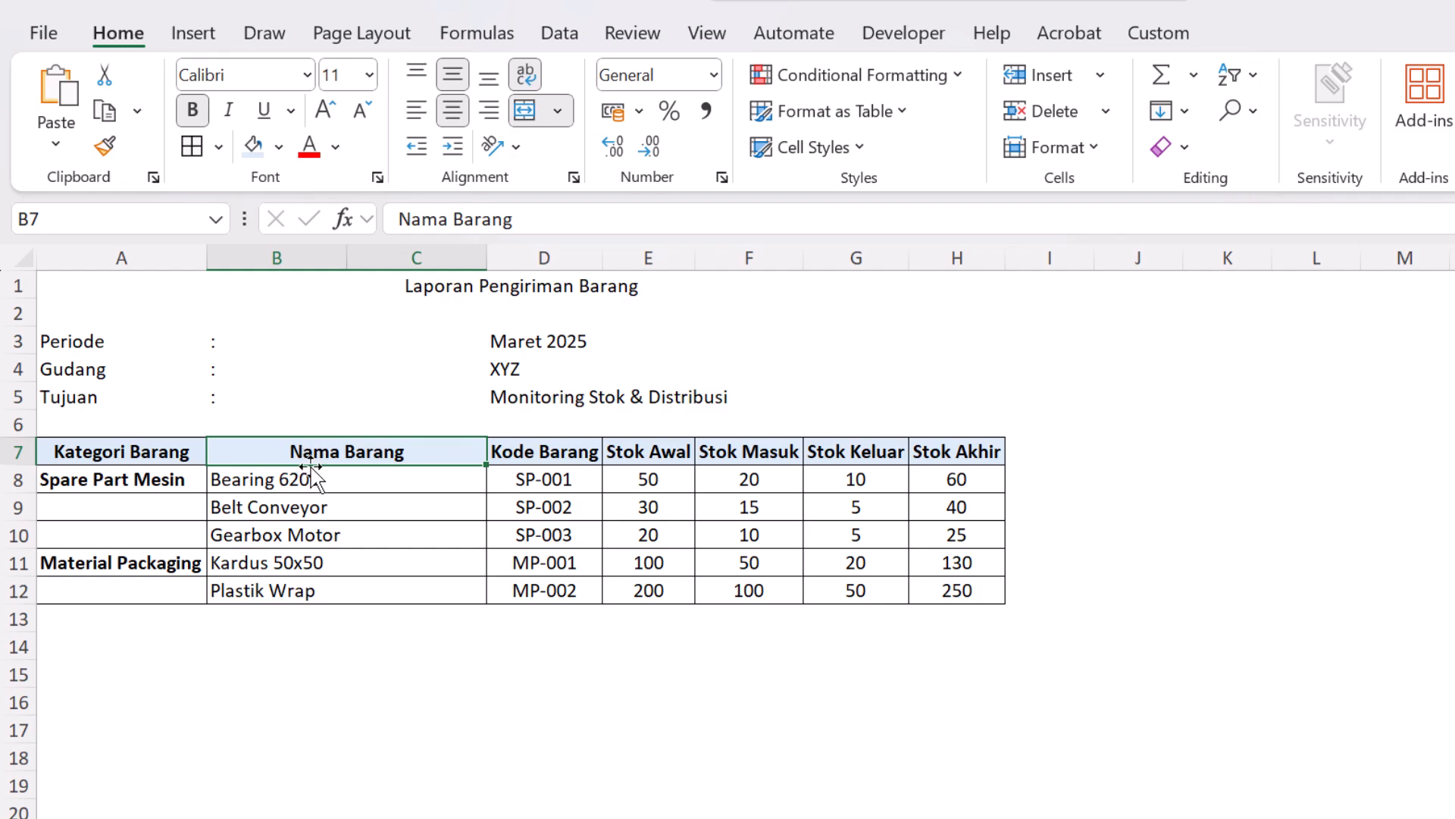
Center the colons in B3:B5 horizontally.
left_click_drag(259, 343, 273, 400)
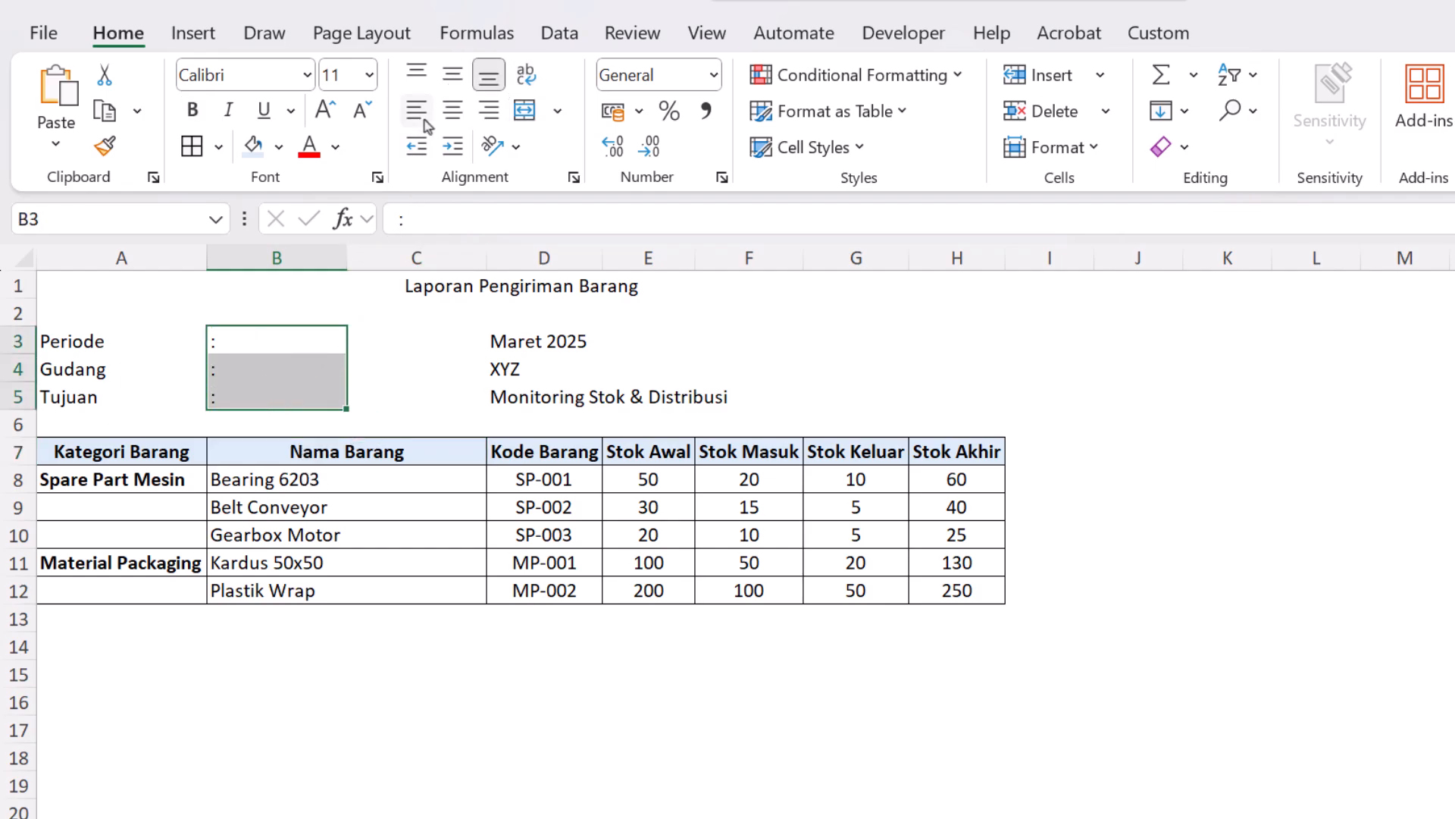
left_click(453, 110)
left_click(367, 338)
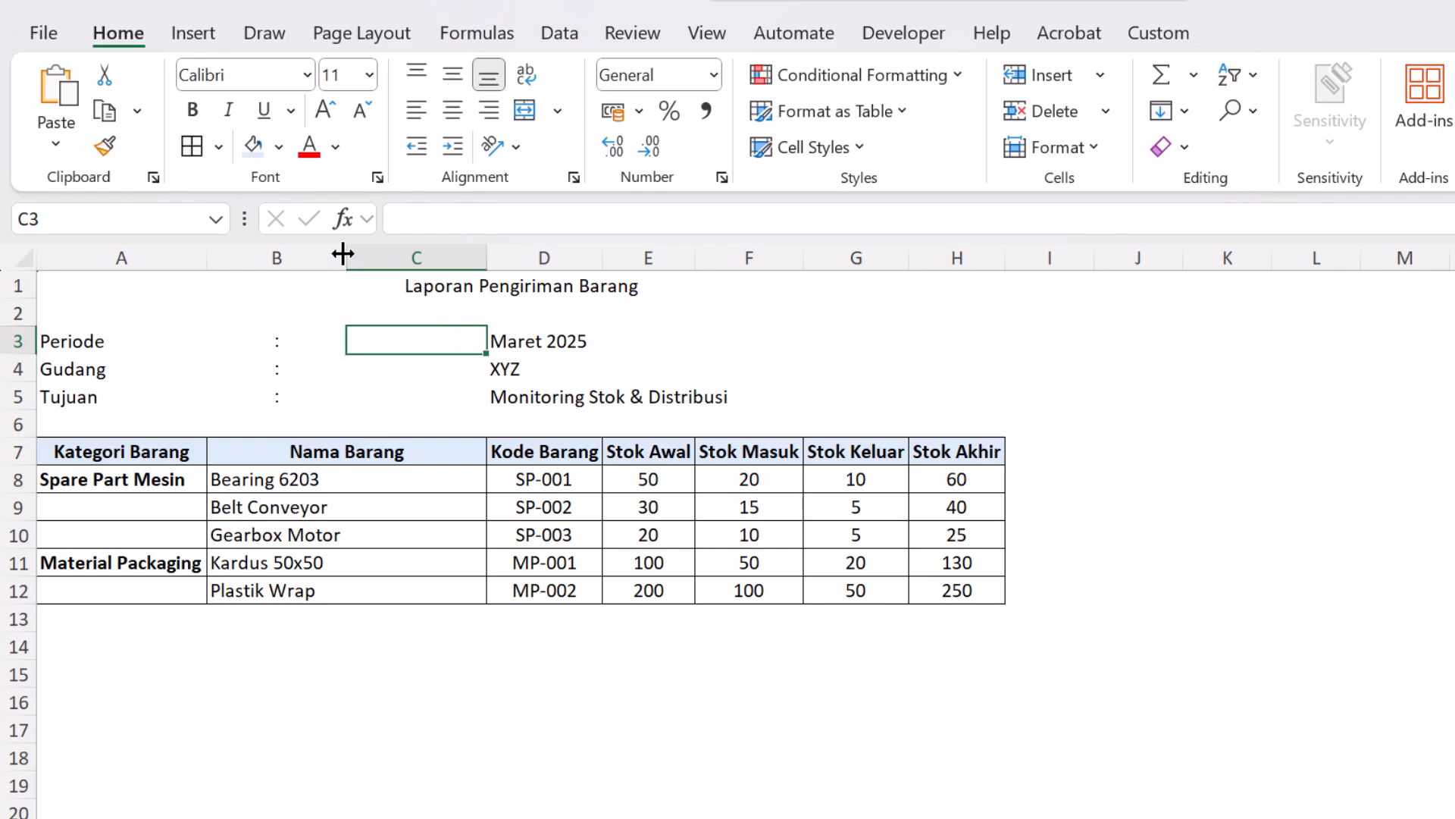
Narrow column B to just fit the centered colons of the information rows.
left_click_drag(342, 254, 221, 256)
left_click(317, 476)
left_click(338, 338)
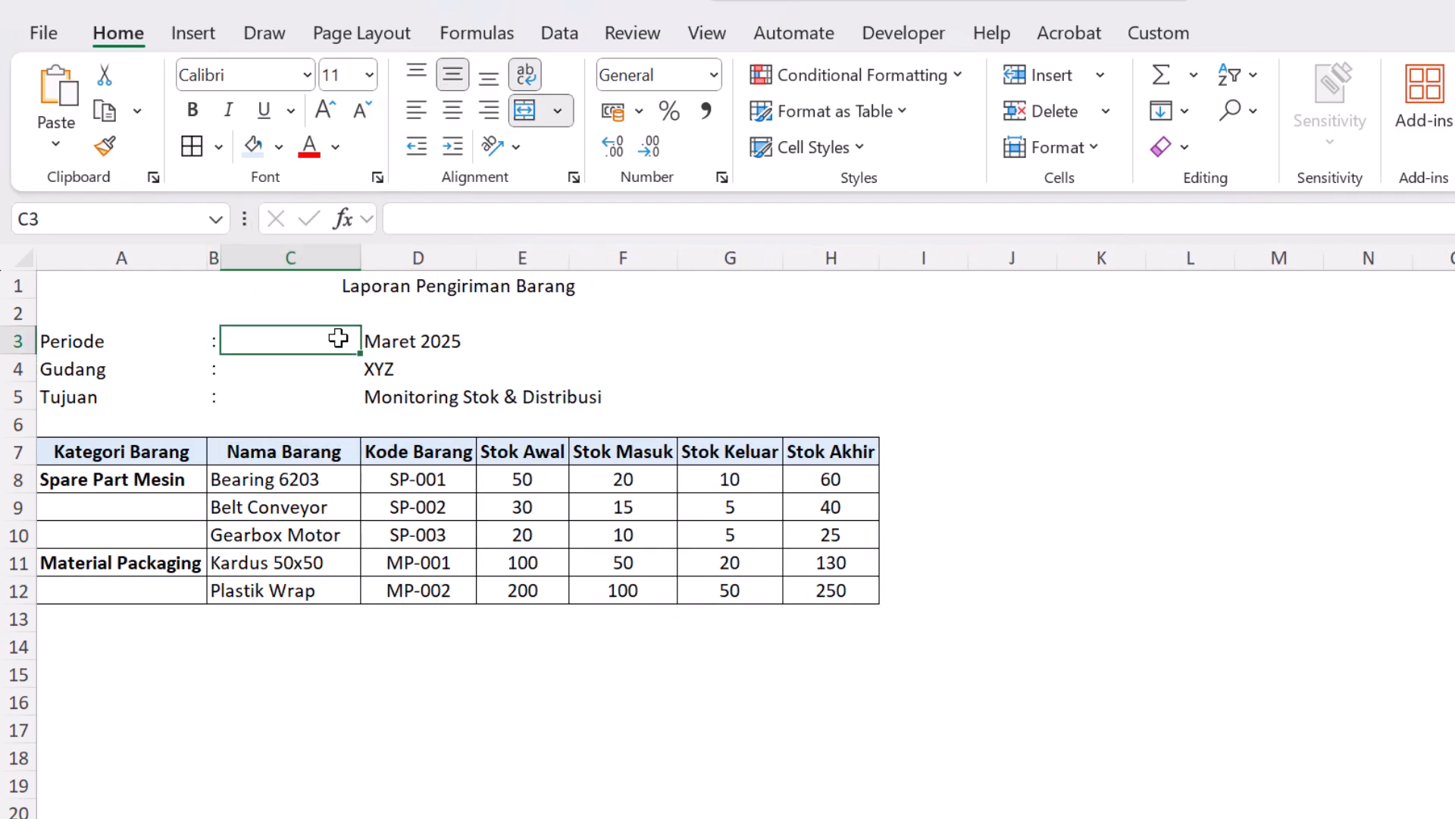
Move the Periode, Gudang and Tujuan values from D3:D5 into C3:C5, next to their colons.
left_click(397, 344)
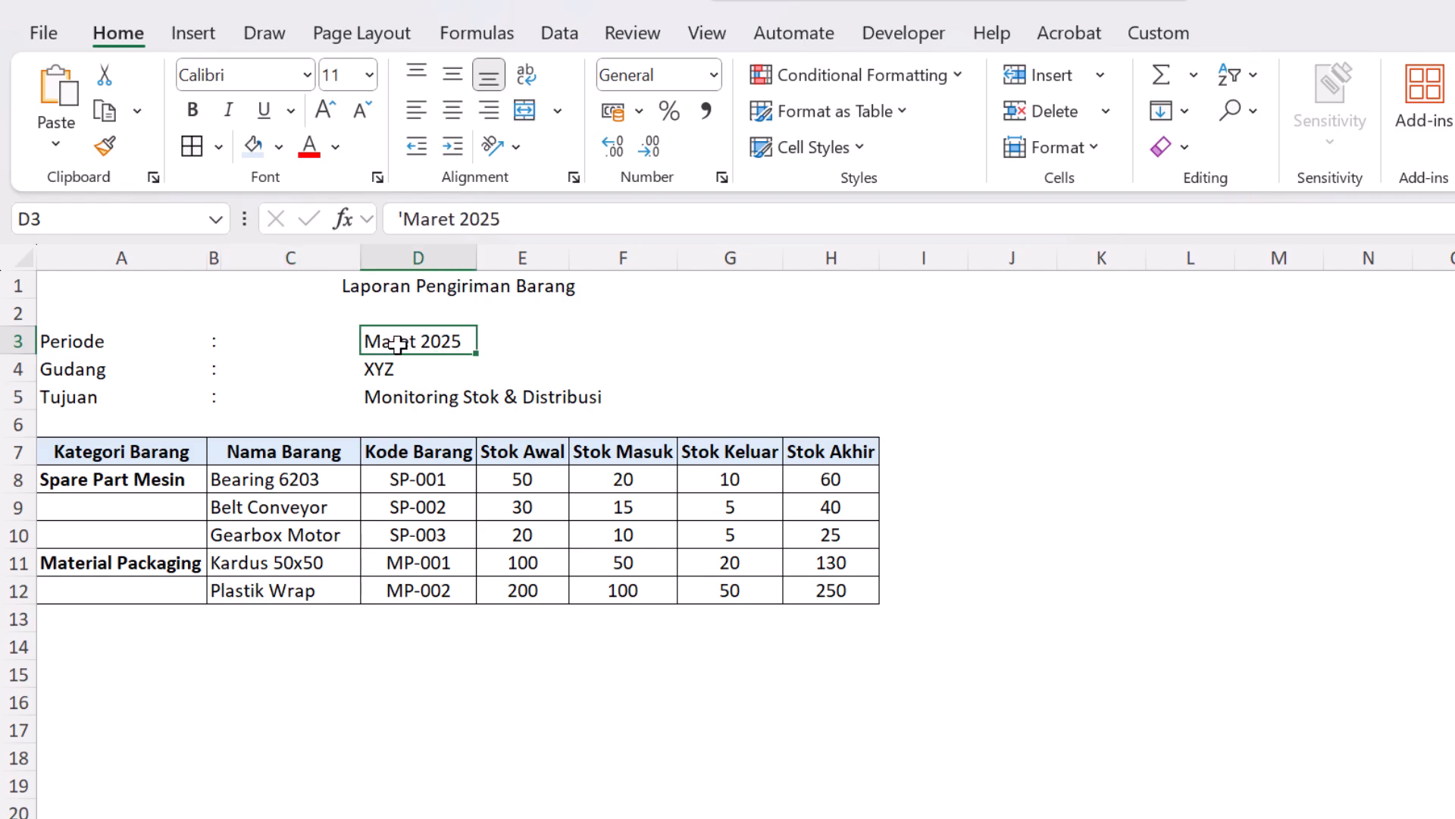
left_click_drag(398, 344, 305, 349)
left_click(413, 341)
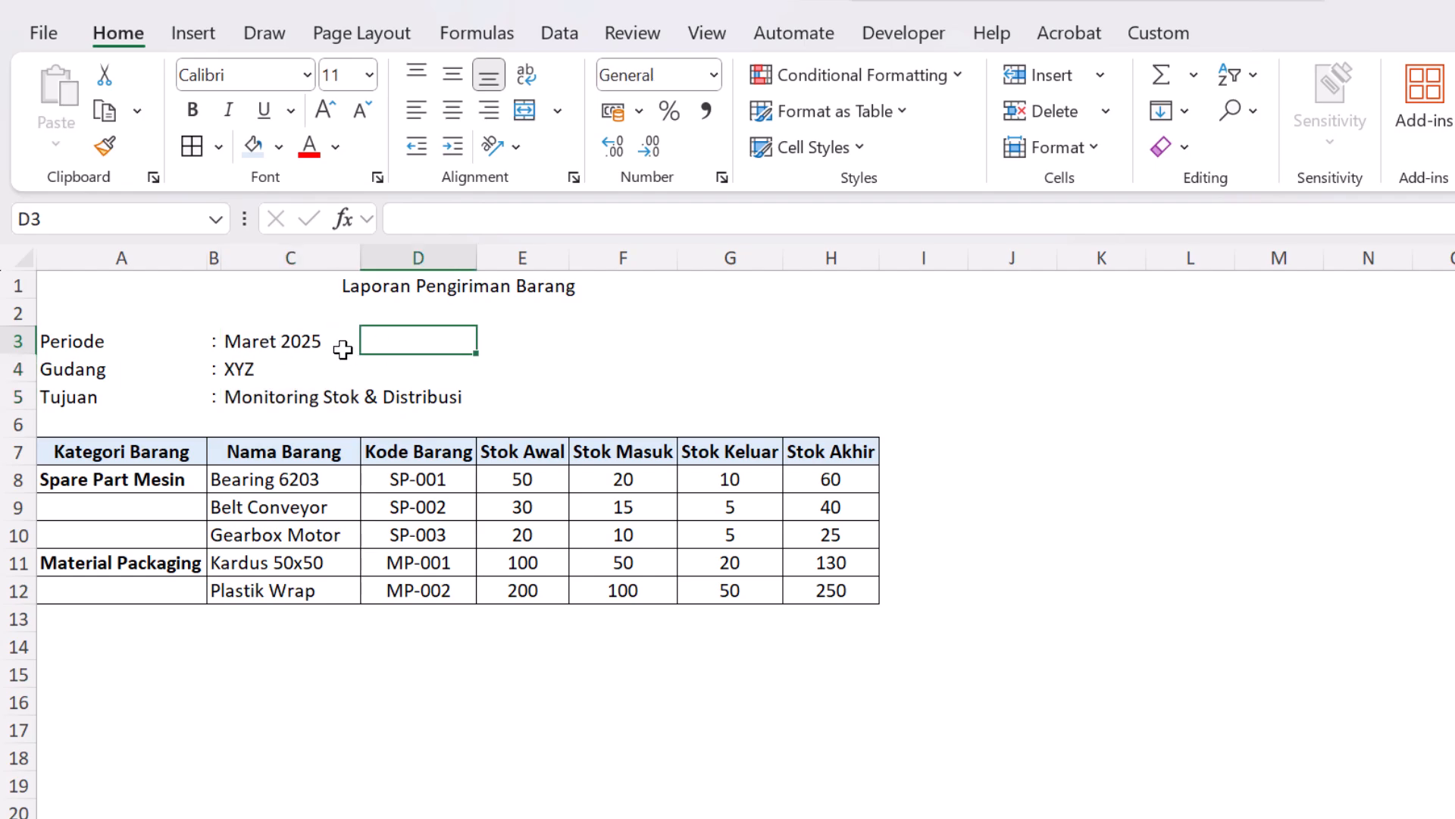
Try auto-fitting column C to its longest entry, and narrow it back to the width of the Nama Barang entries.
left_click(343, 349)
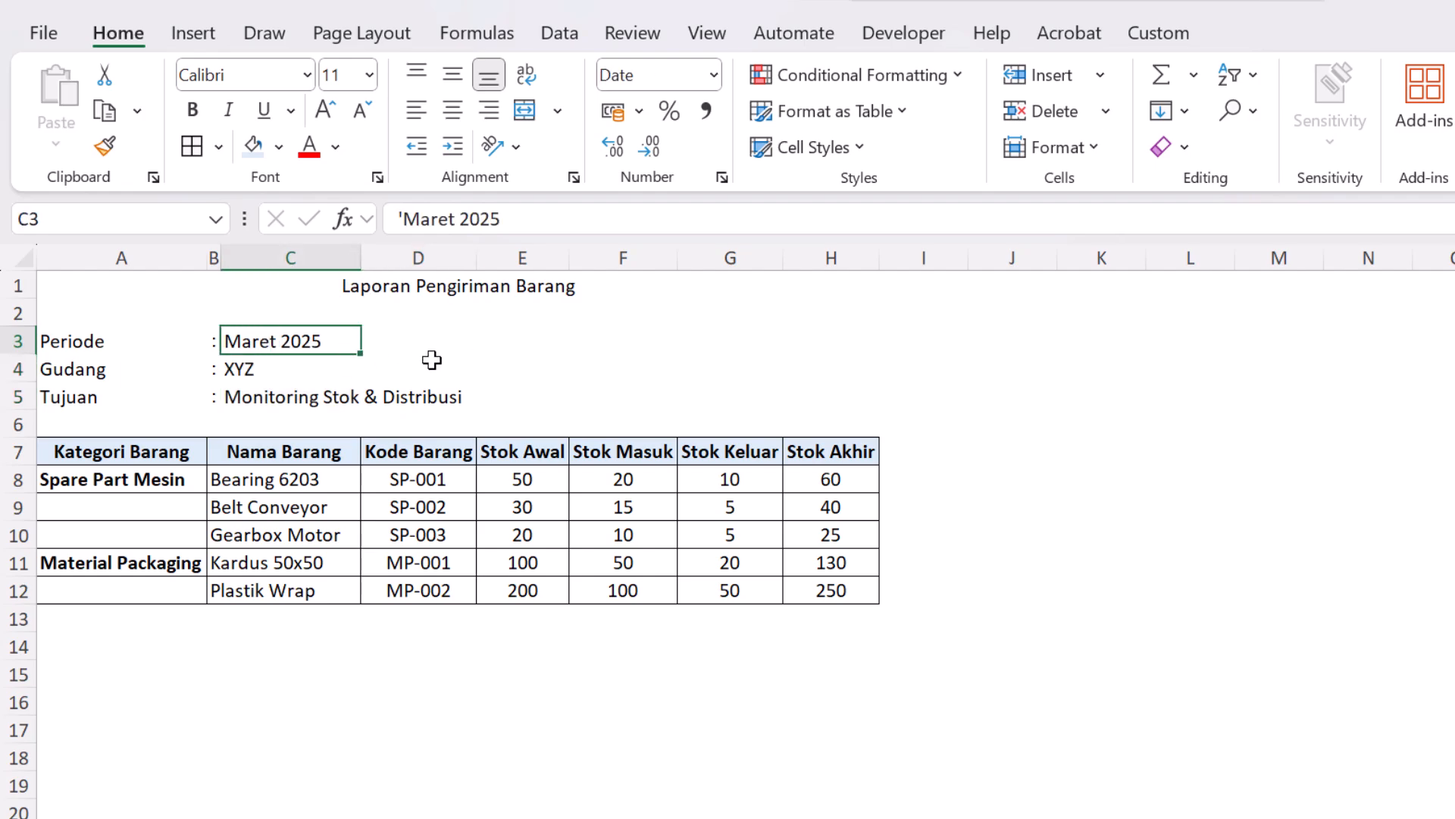
double_click(361, 258)
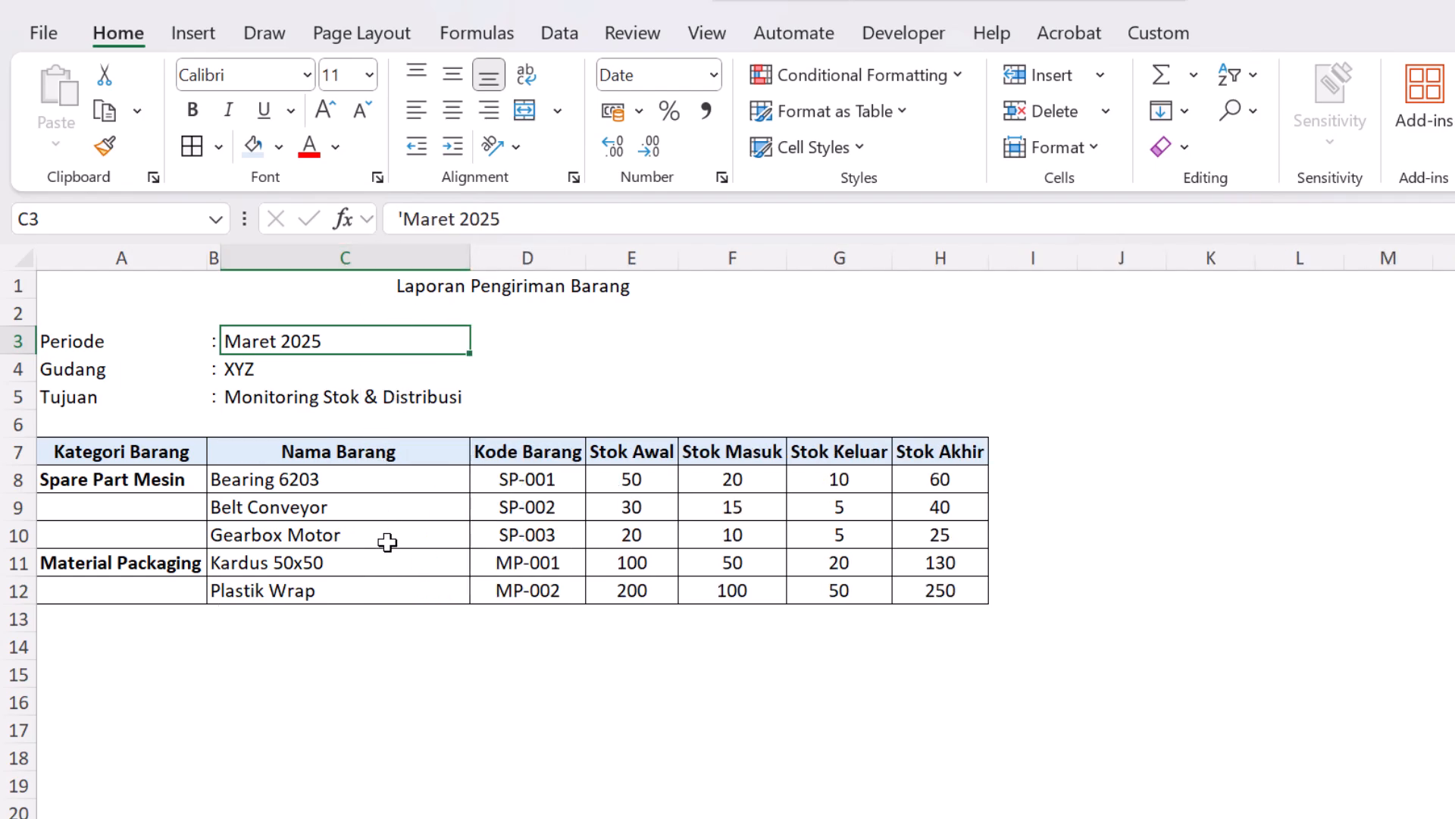
left_click_drag(469, 258, 361, 273)
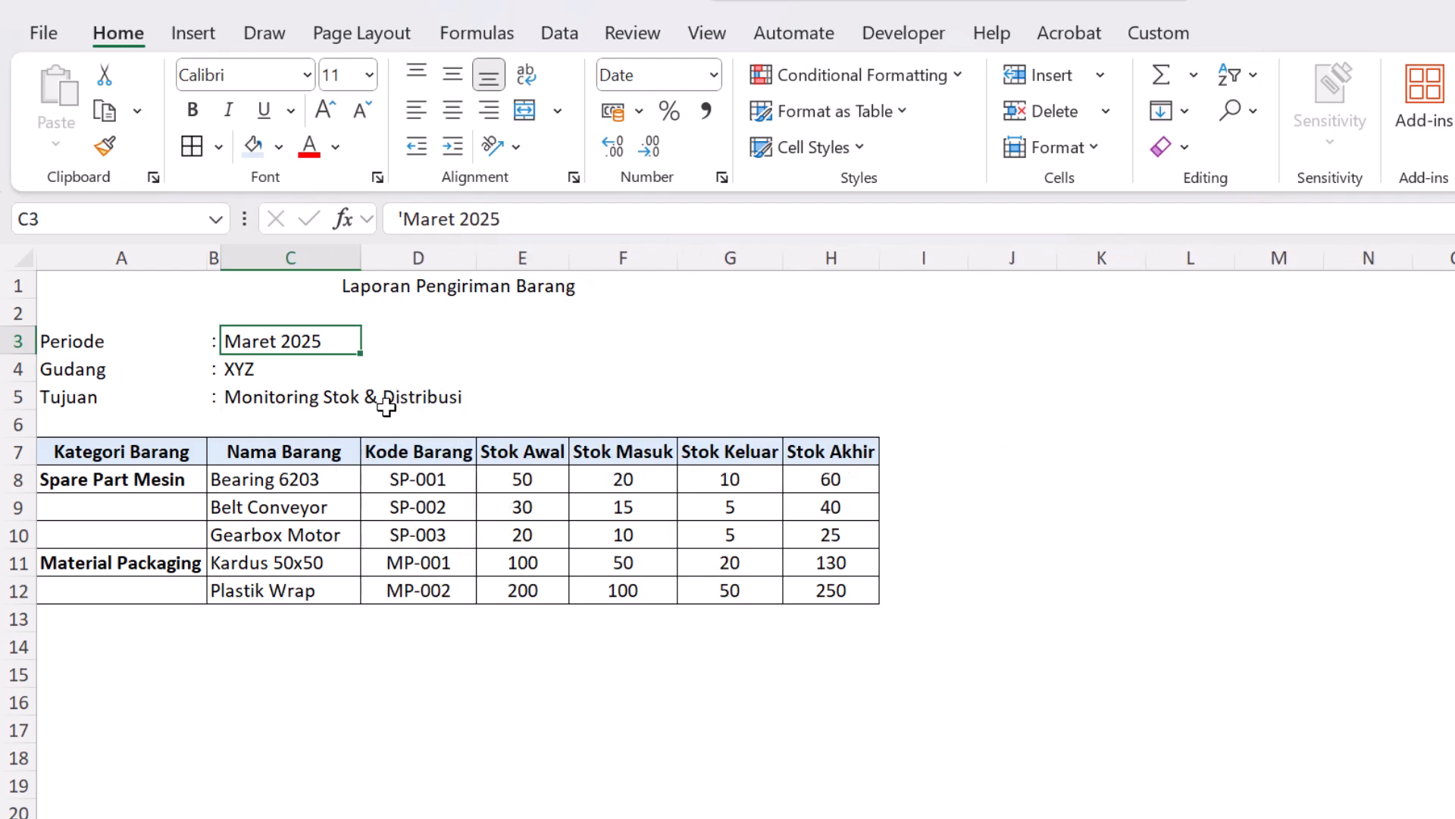
Merge C3:H5 row by row with Merge Across so each information value spans columns C to H.
left_click_drag(312, 339, 827, 385)
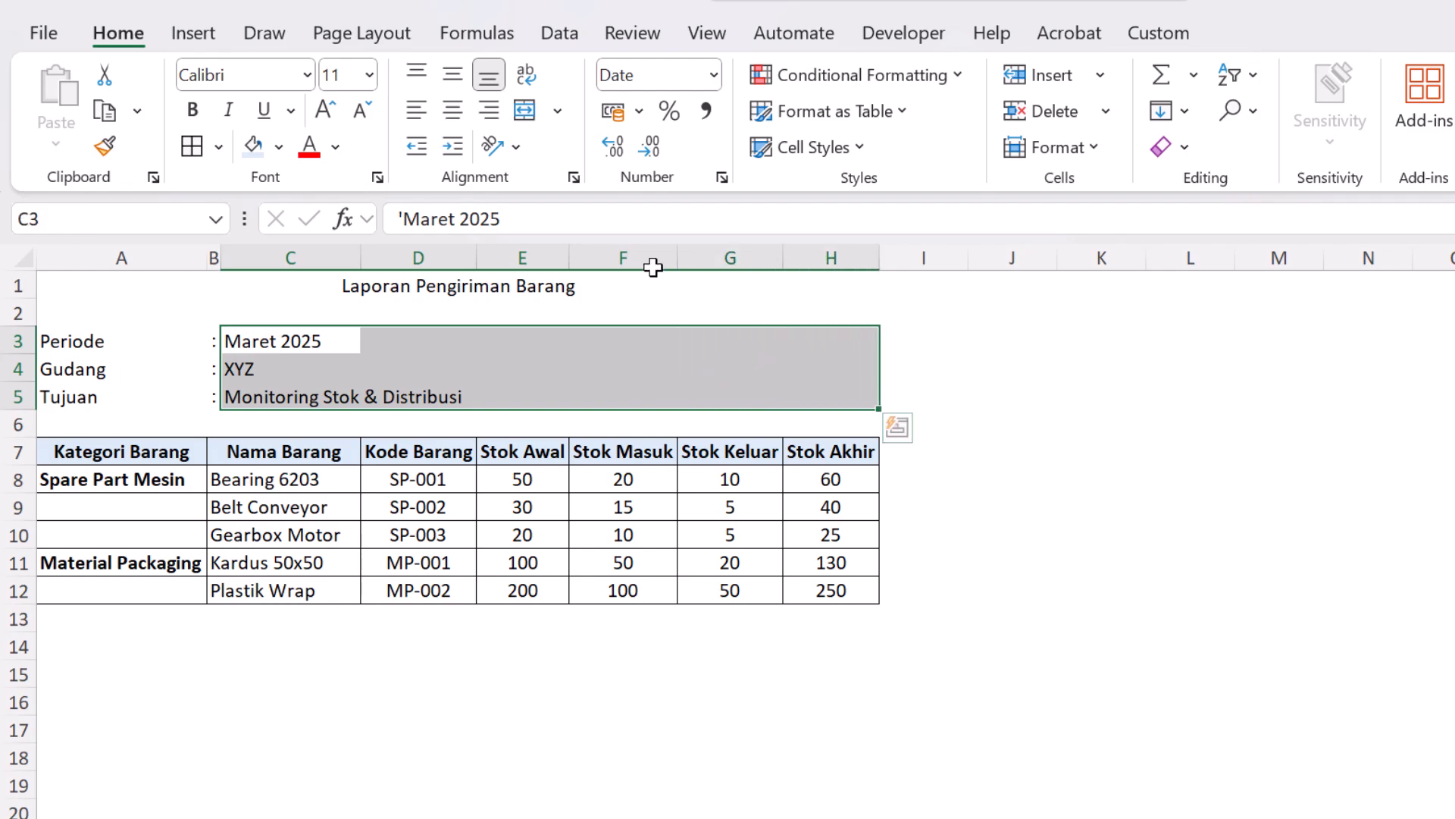
left_click(558, 112)
left_click(584, 188)
left_click(355, 357)
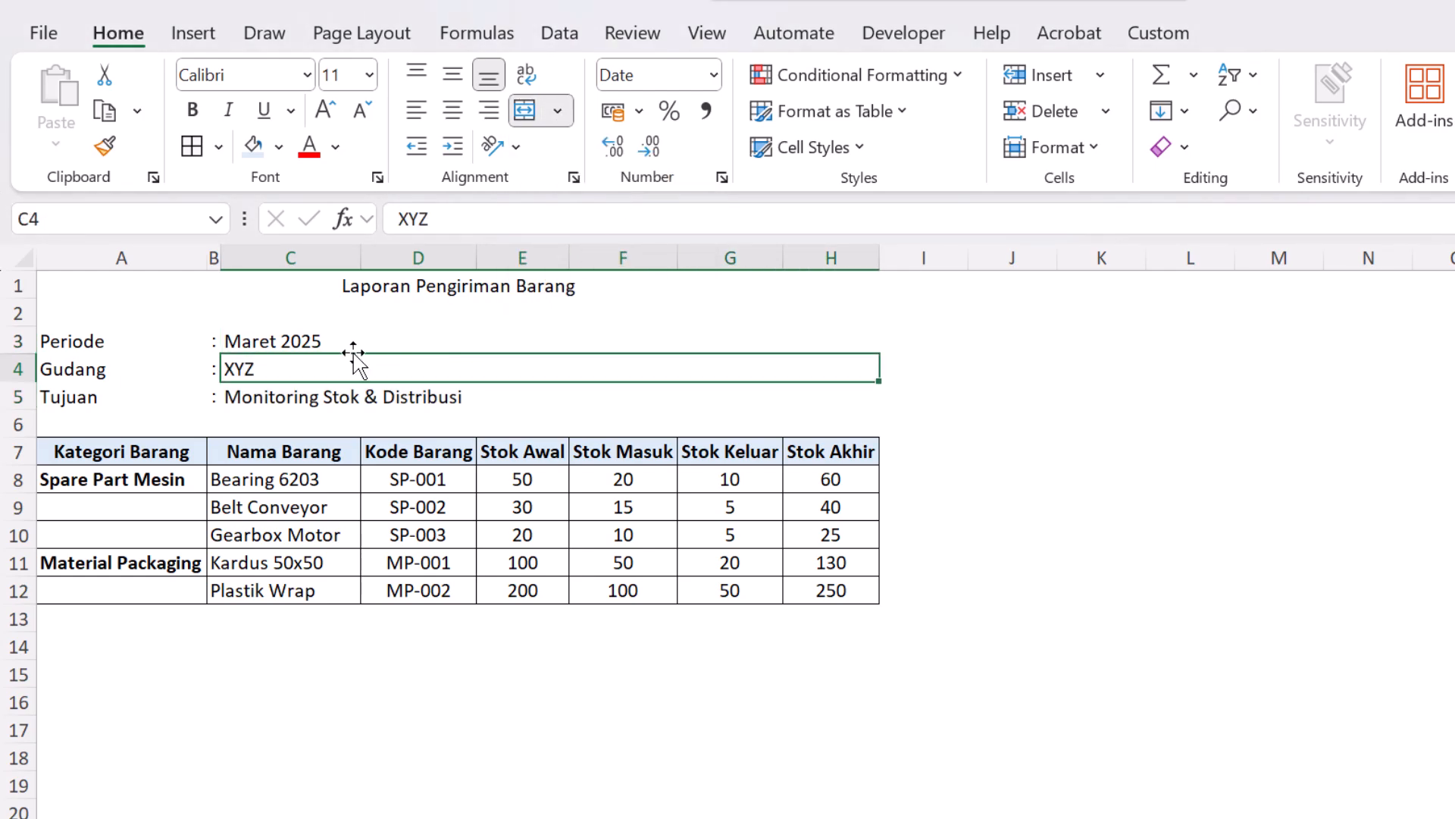
Narrow column C slightly to fit the Nama Barang entries more tightly.
left_click_drag(417, 341, 432, 402)
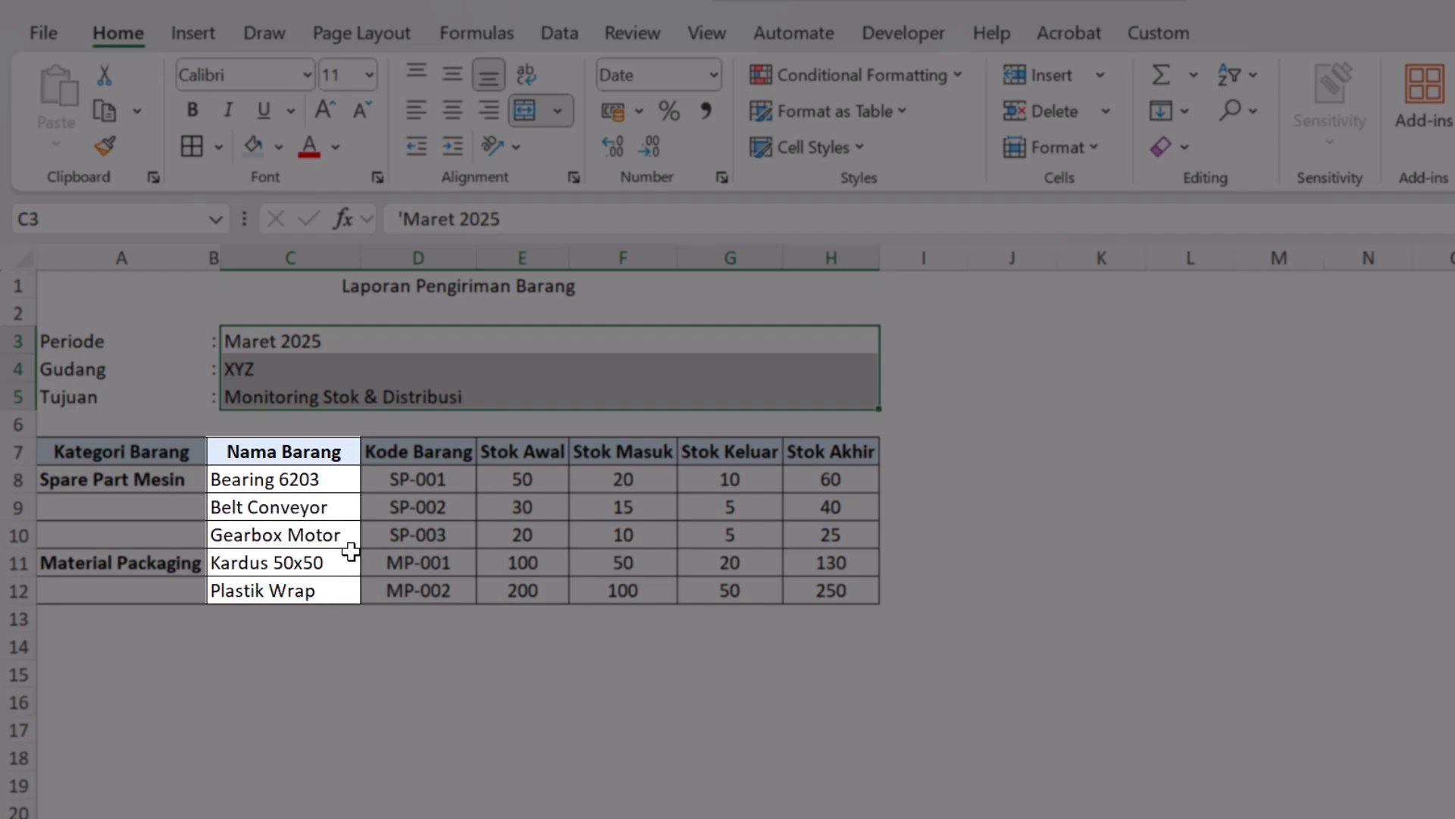
left_click(347, 394)
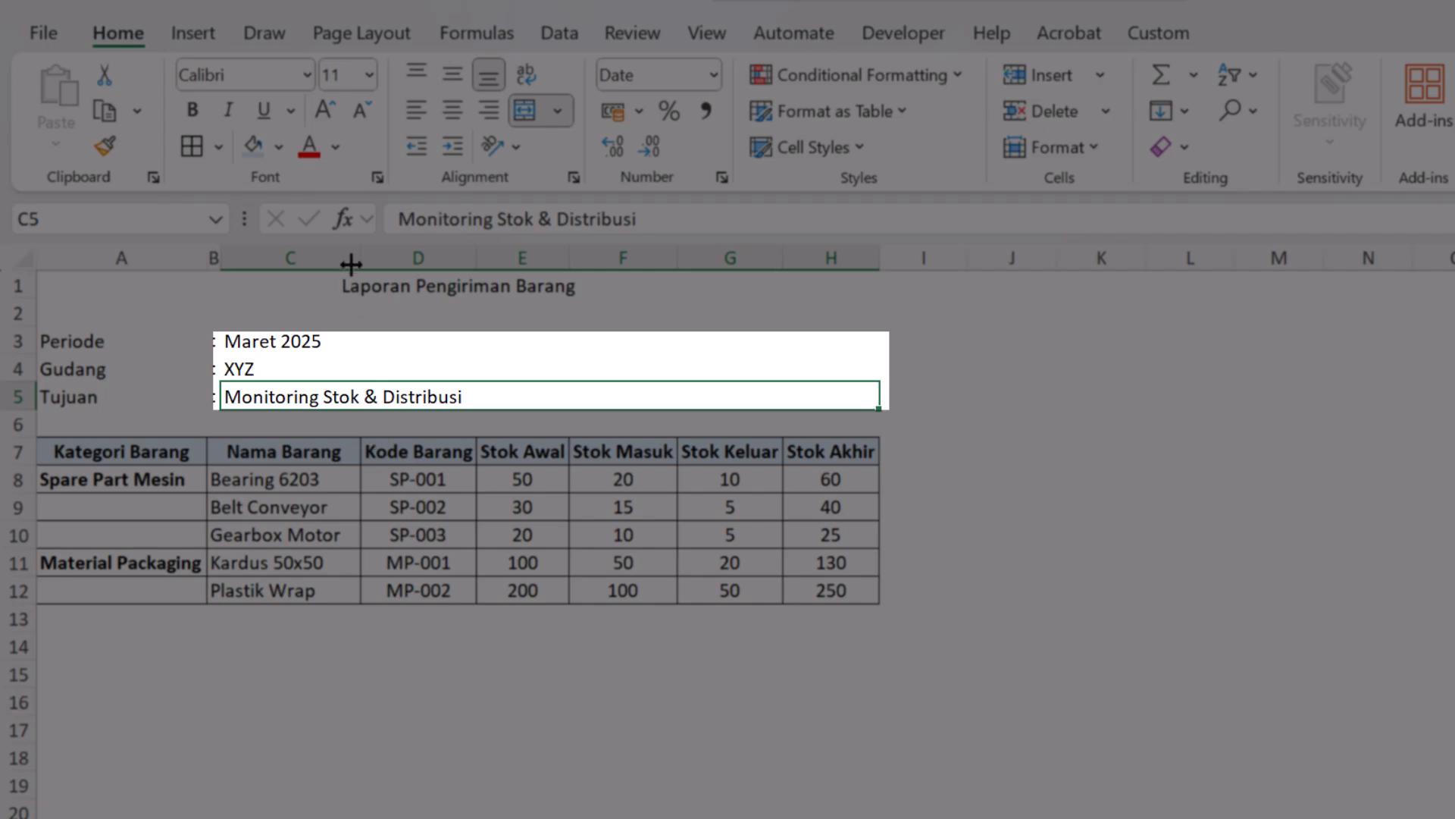
mouse_move(350, 259)
left_mouse_down()
mouse_move(508, 262)
mouse_move(347, 267)
left_mouse_up()
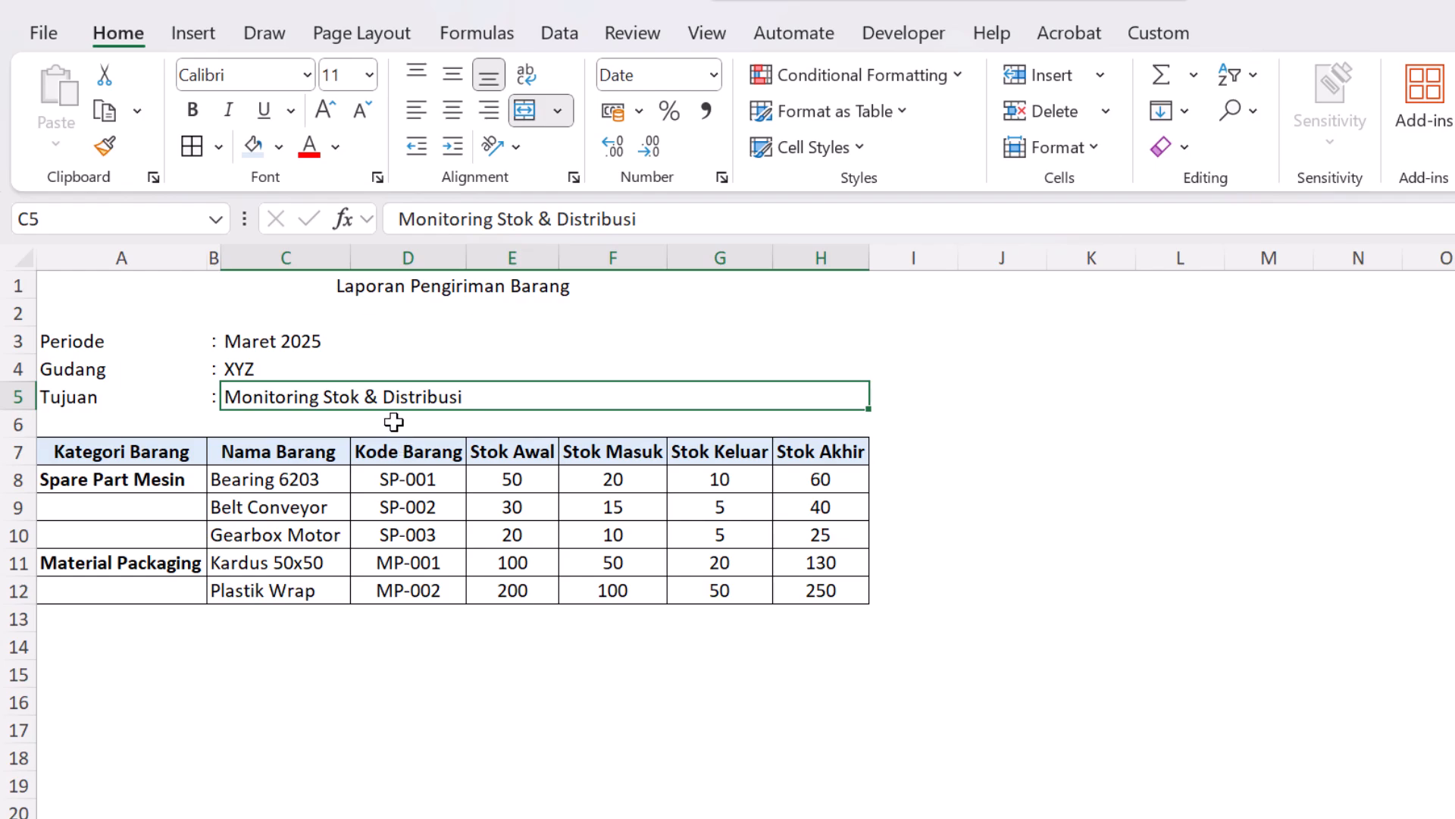
Unmerge the Laporan Pengiriman Barang title in A1:H1 and align it left in A1.
left_click(563, 121)
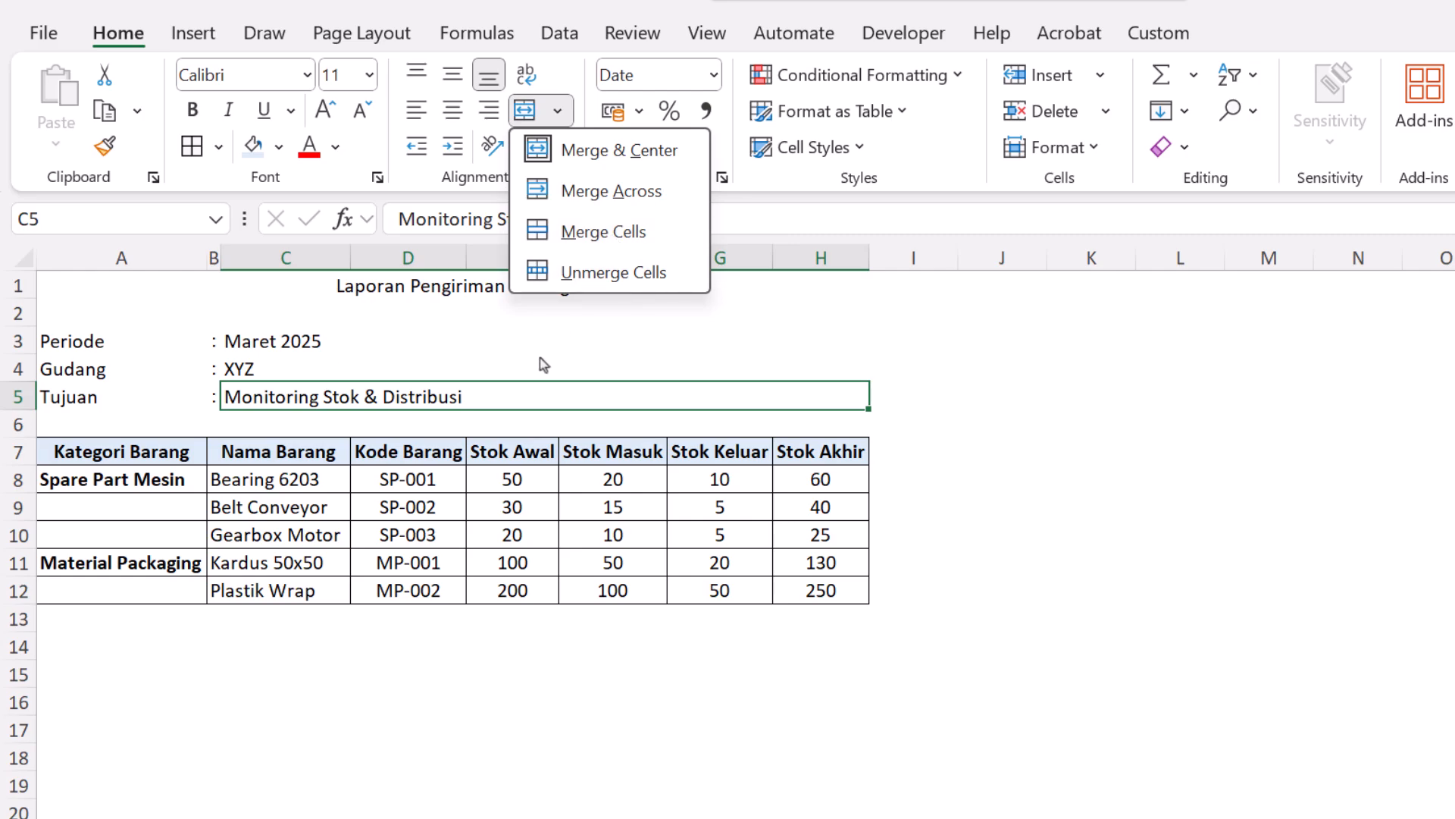
left_click(610, 232)
key("ctrl+Home")
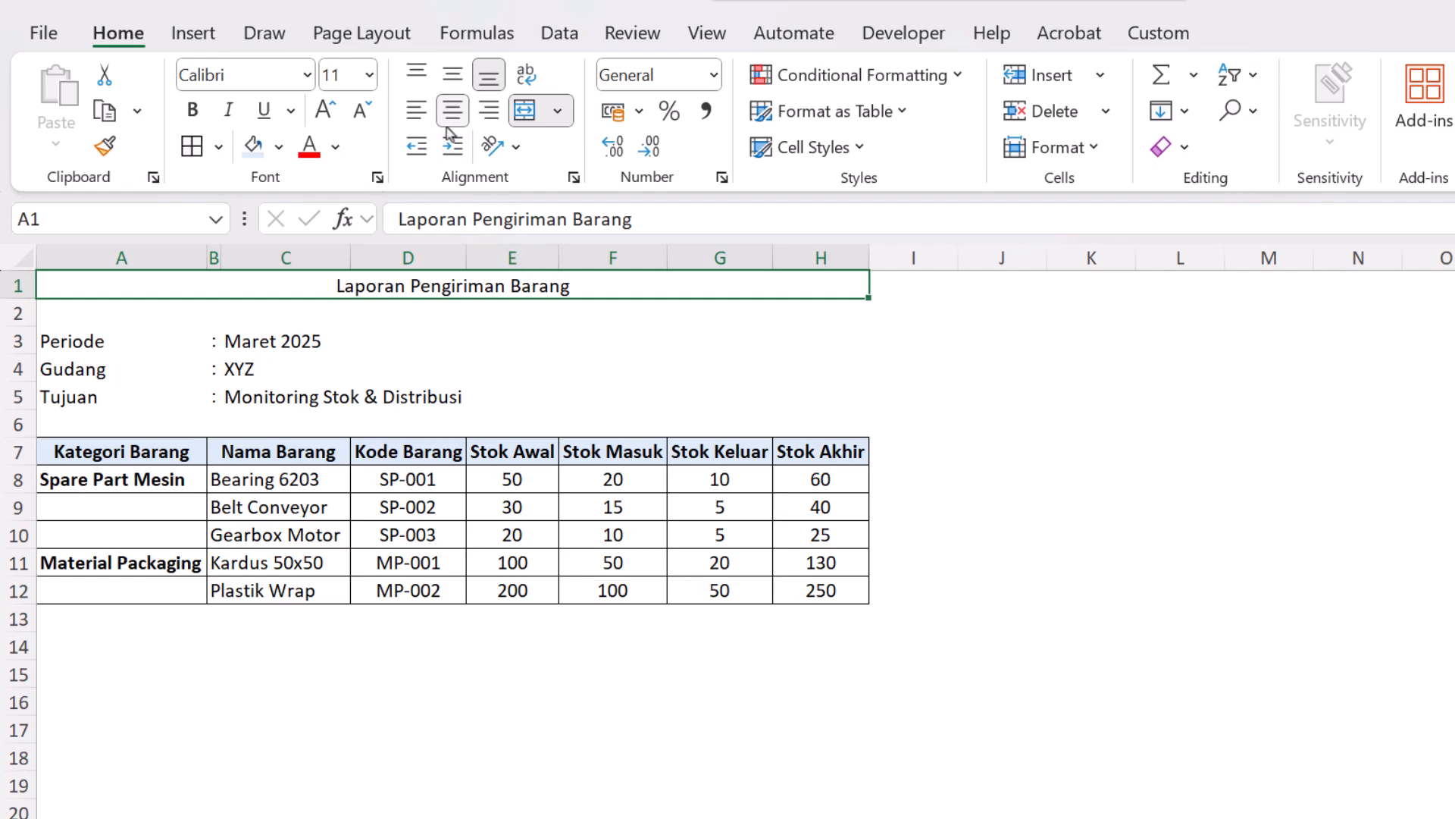
left_click(529, 110)
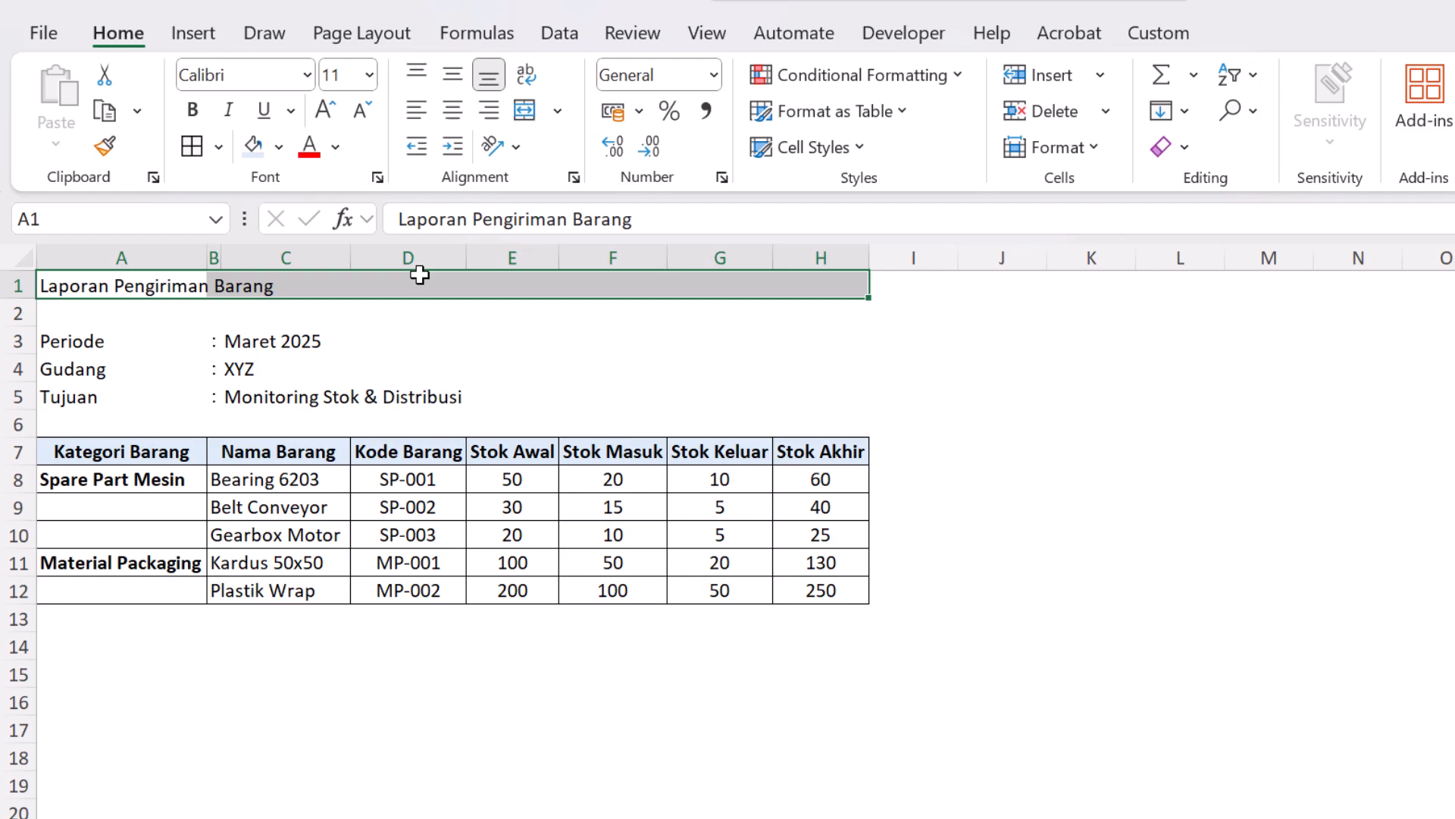
left_click(173, 296)
left_click(415, 110)
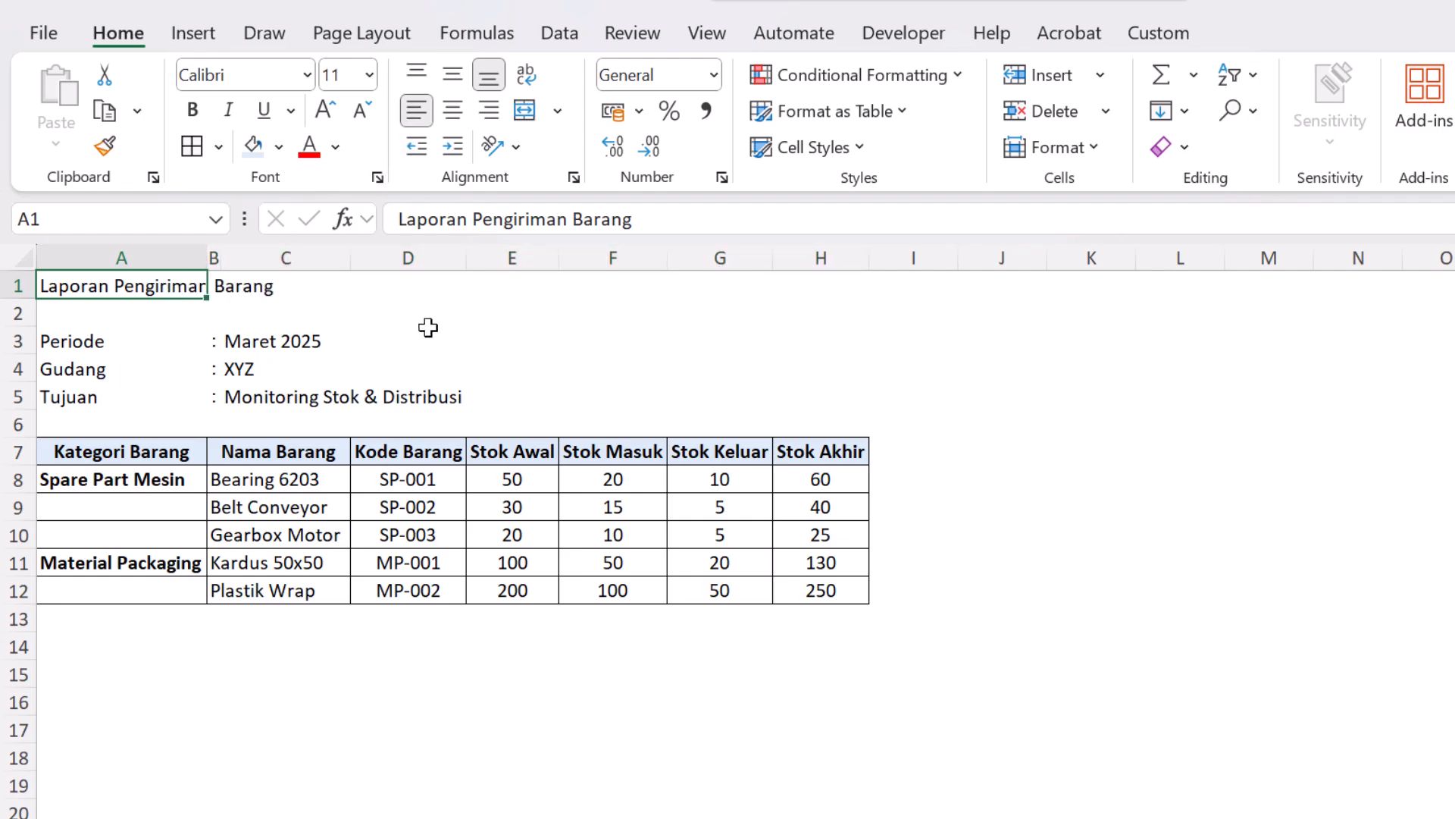
Merge A1:H1 with the Merge Cells option and center the report title horizontally.
left_click_drag(178, 283, 811, 286)
left_click(560, 112)
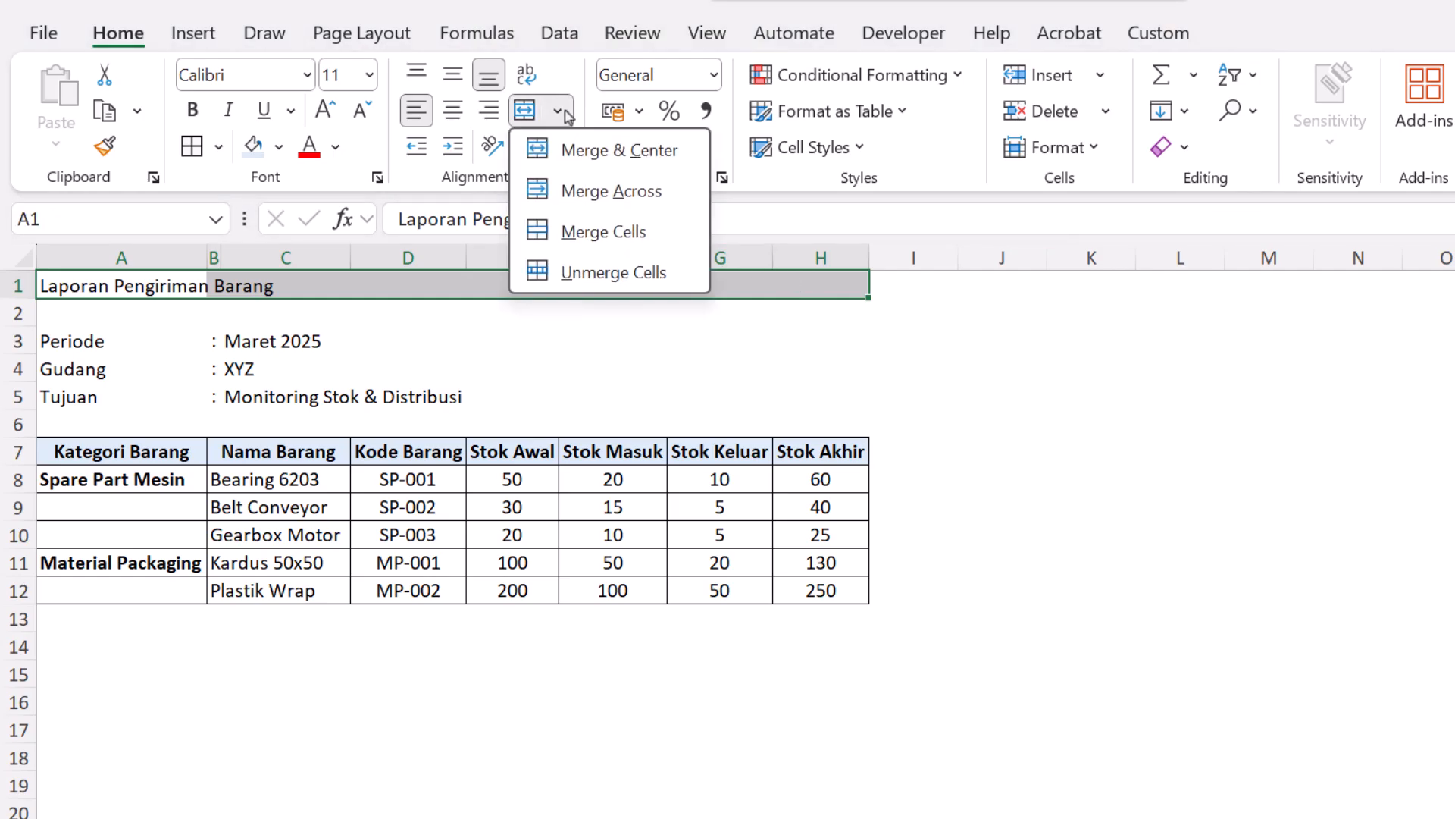
left_click(597, 237)
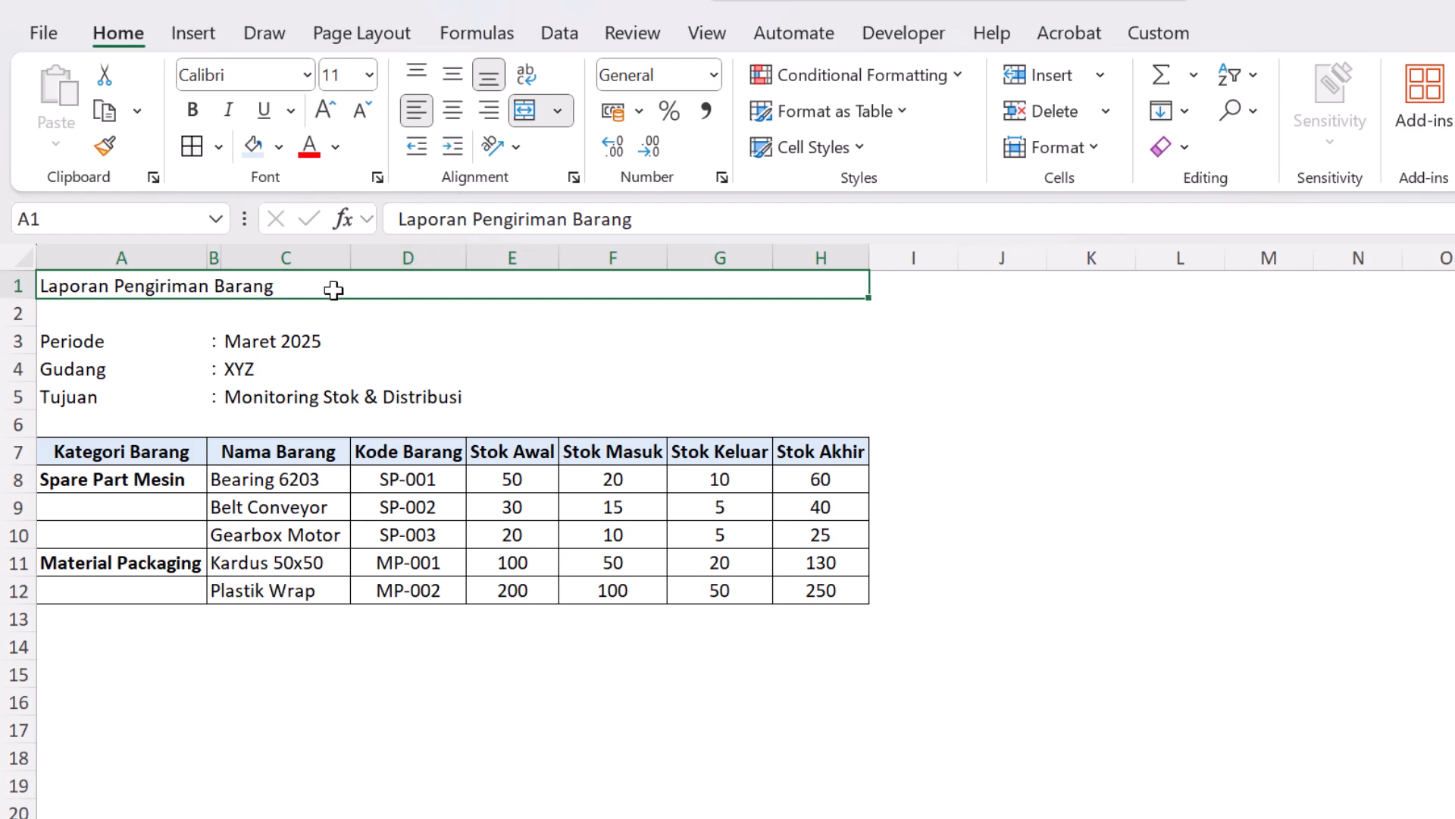
left_click(451, 112)
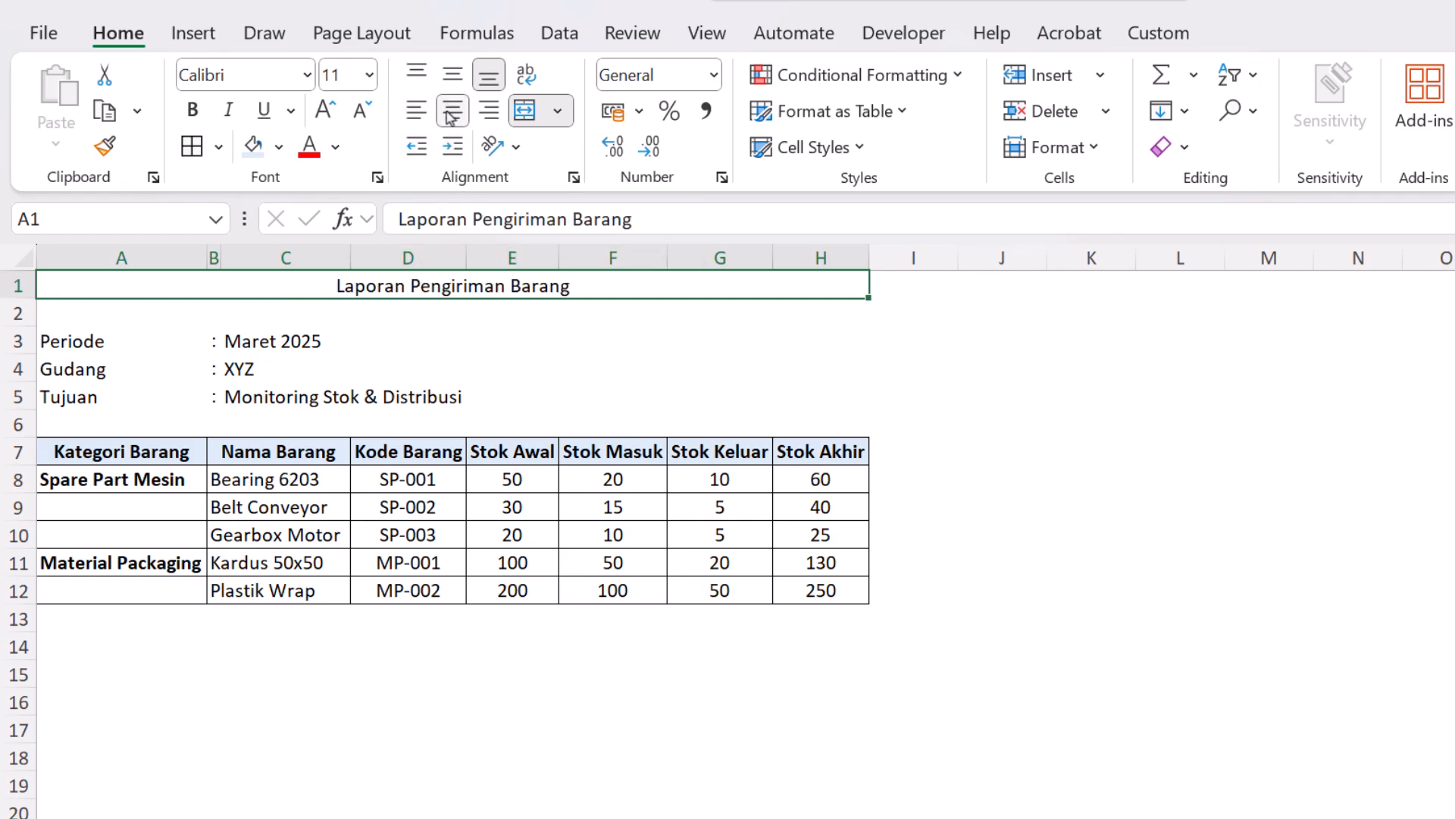
left_click(533, 407)
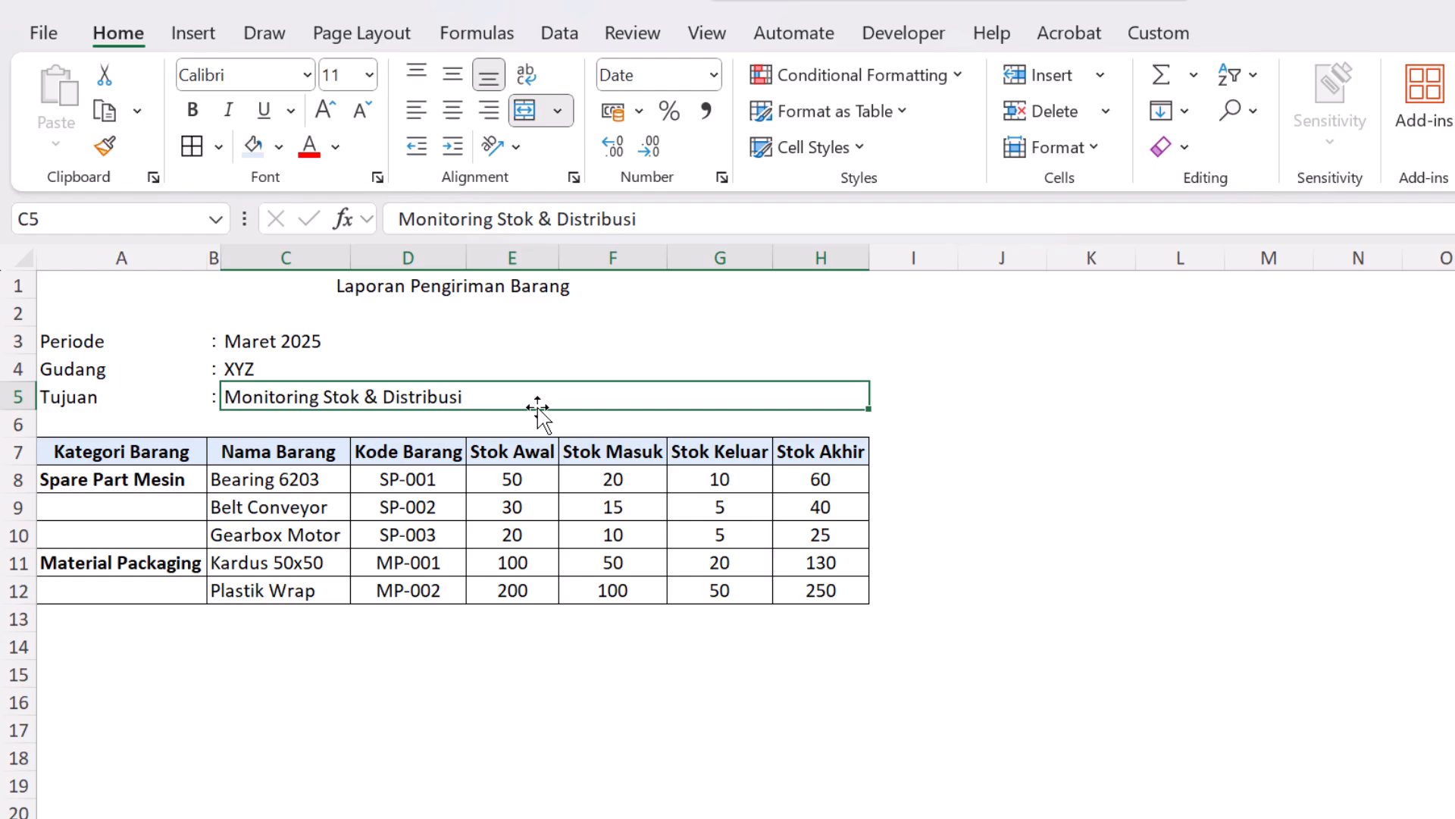
left_click(557, 115)
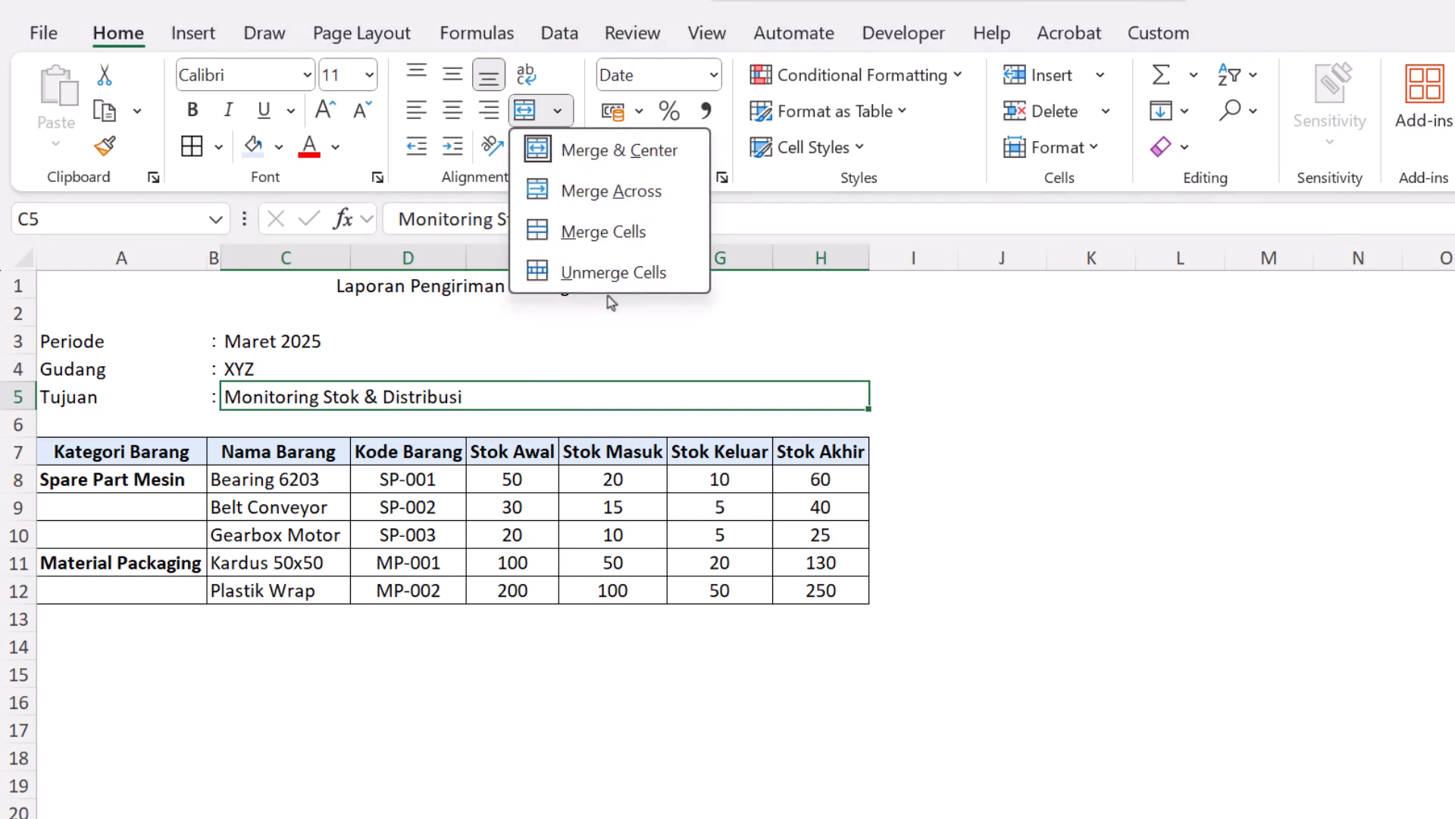
left_click(615, 273)
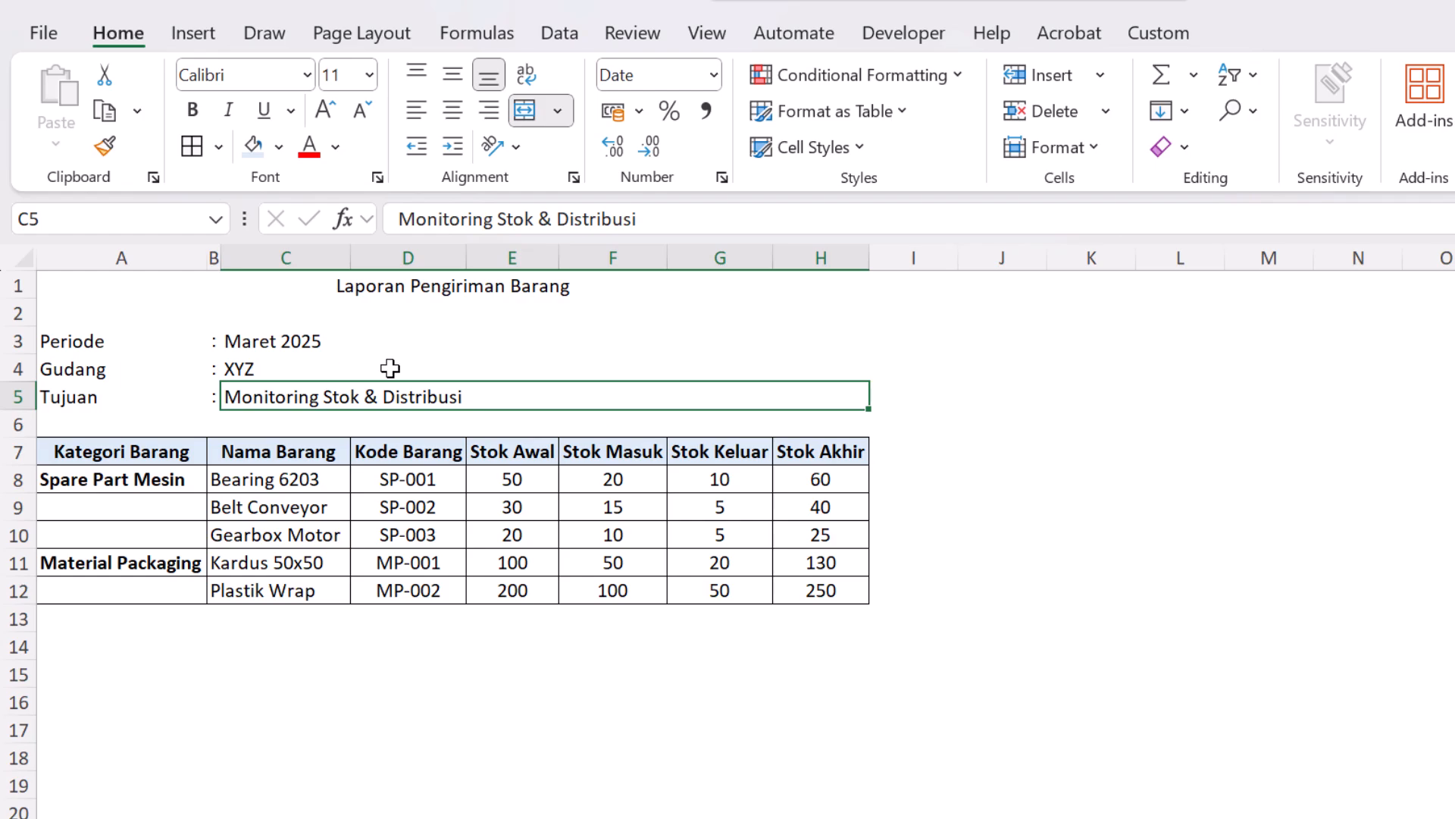
Unmerge the title cells A1:H1 with Unmerge Cells, and apply Merge & Center to them again.
left_click(415, 291)
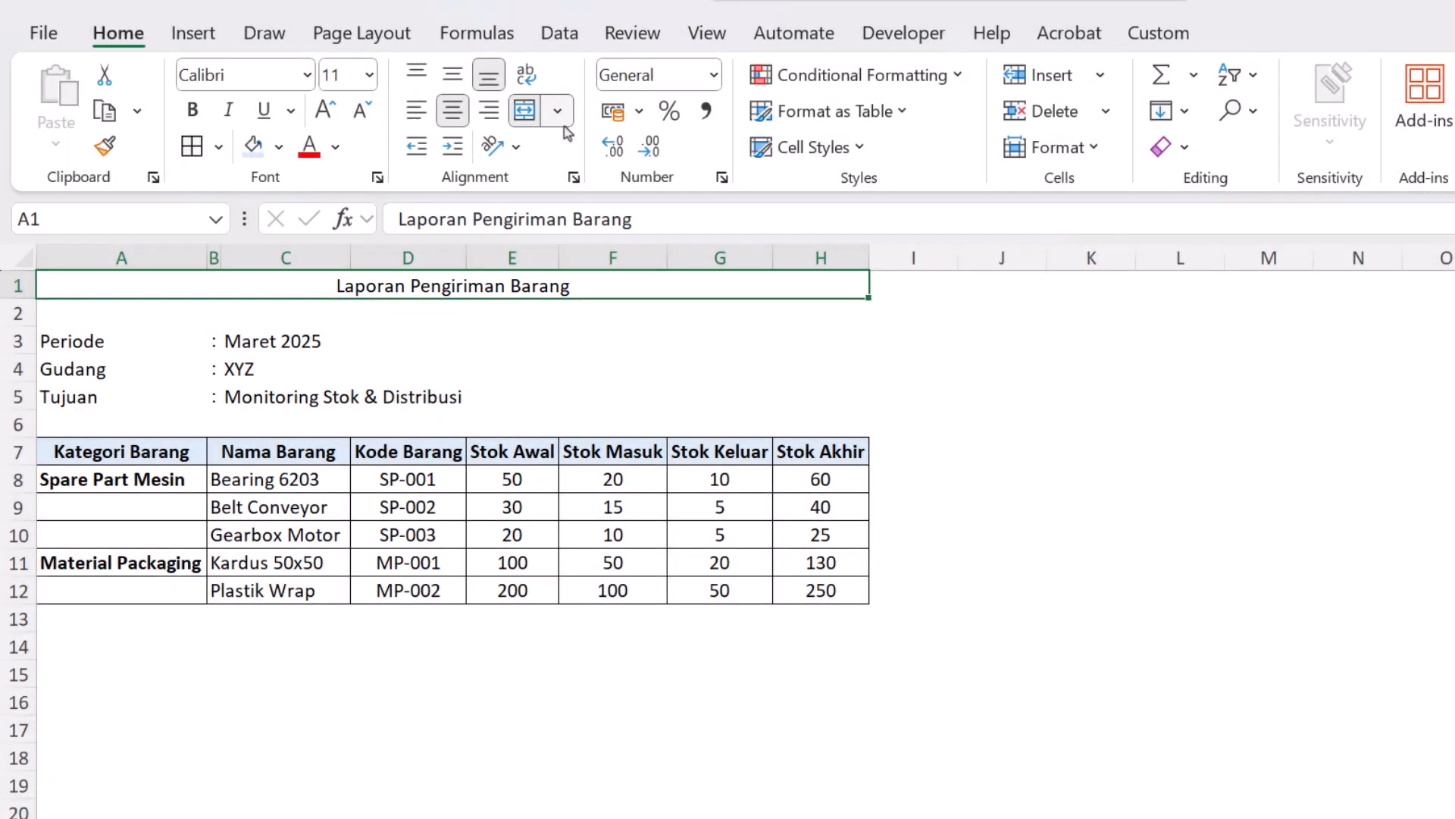
left_click(557, 111)
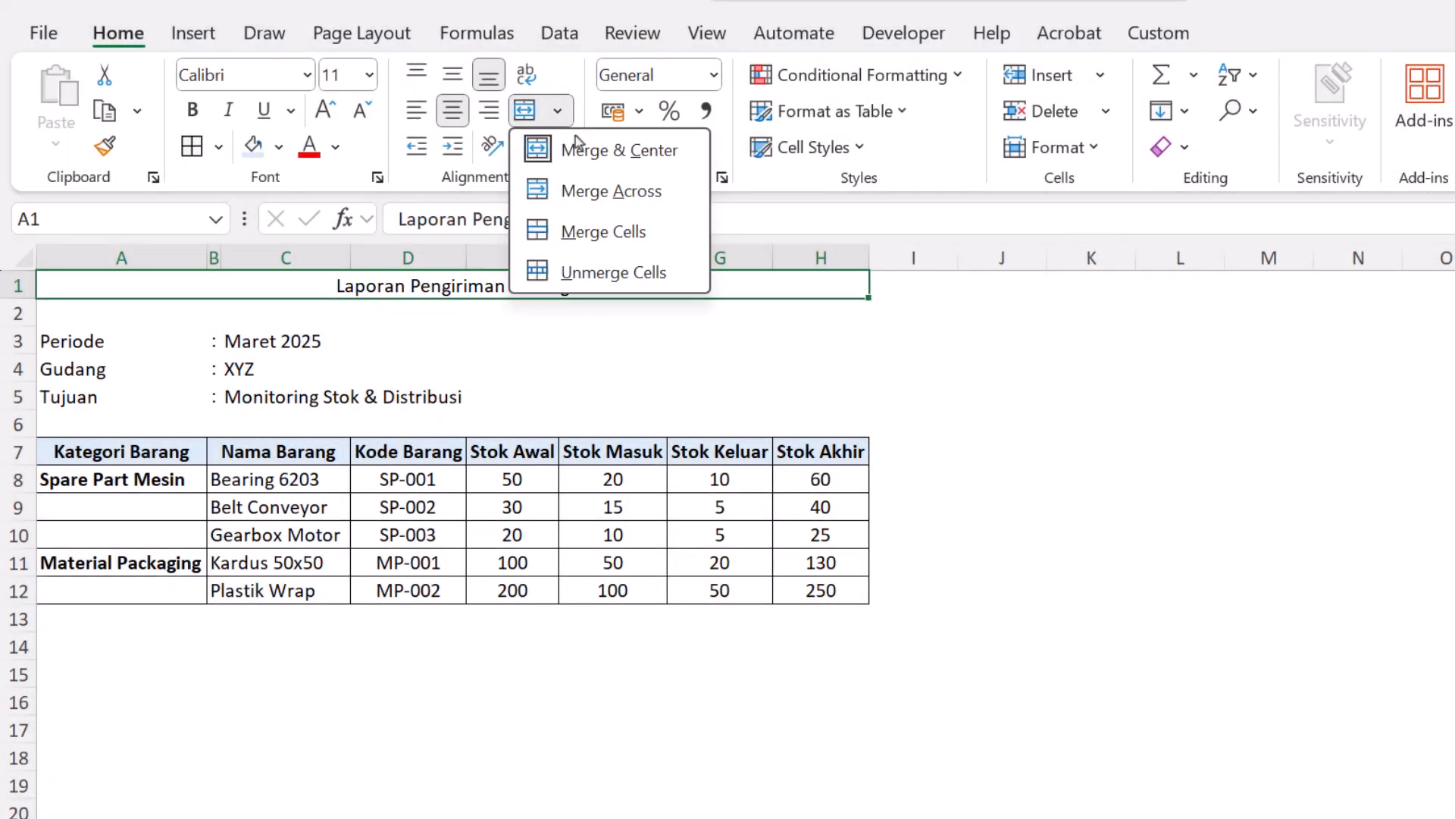
left_click(592, 280)
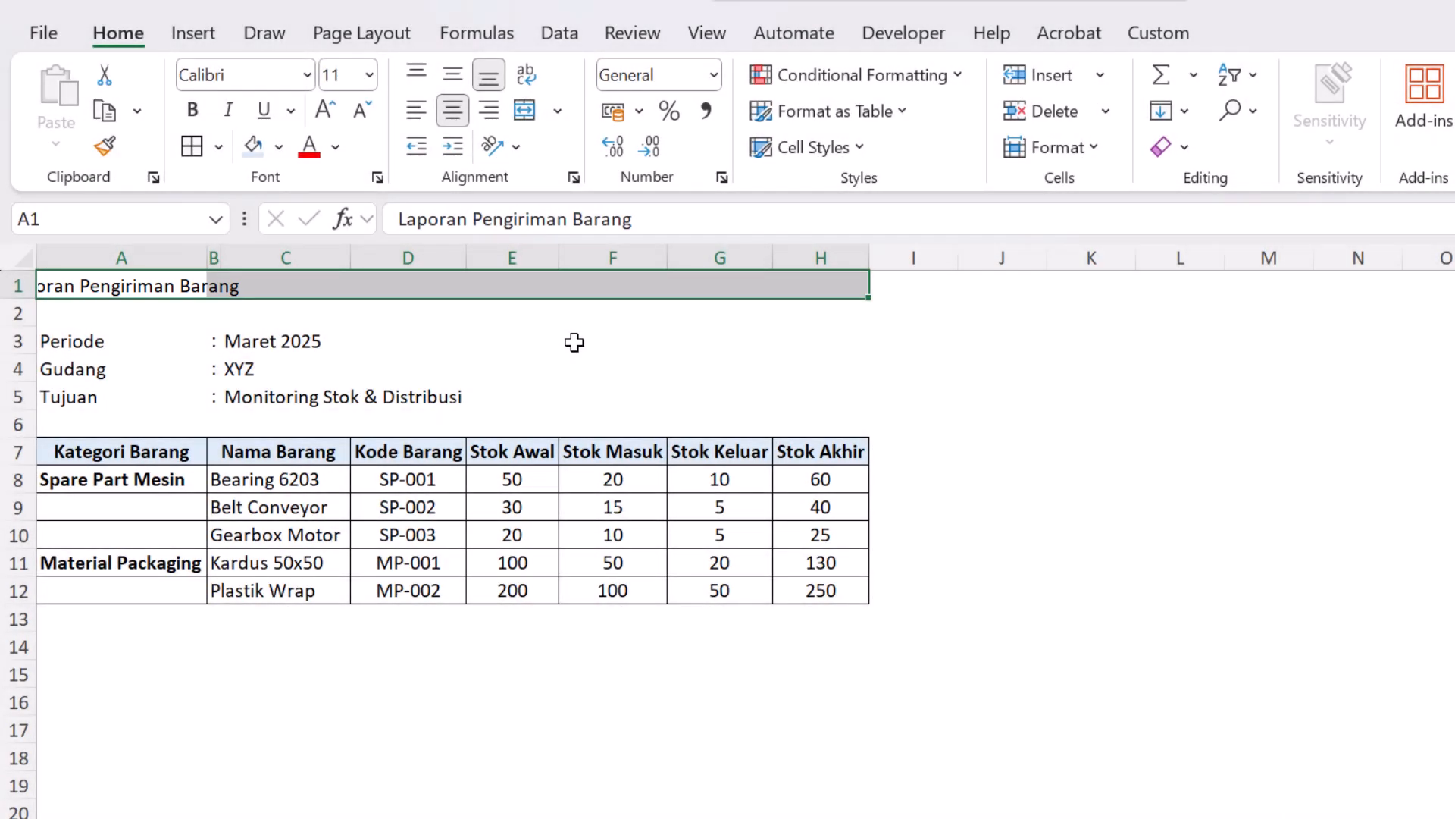
left_click(525, 111)
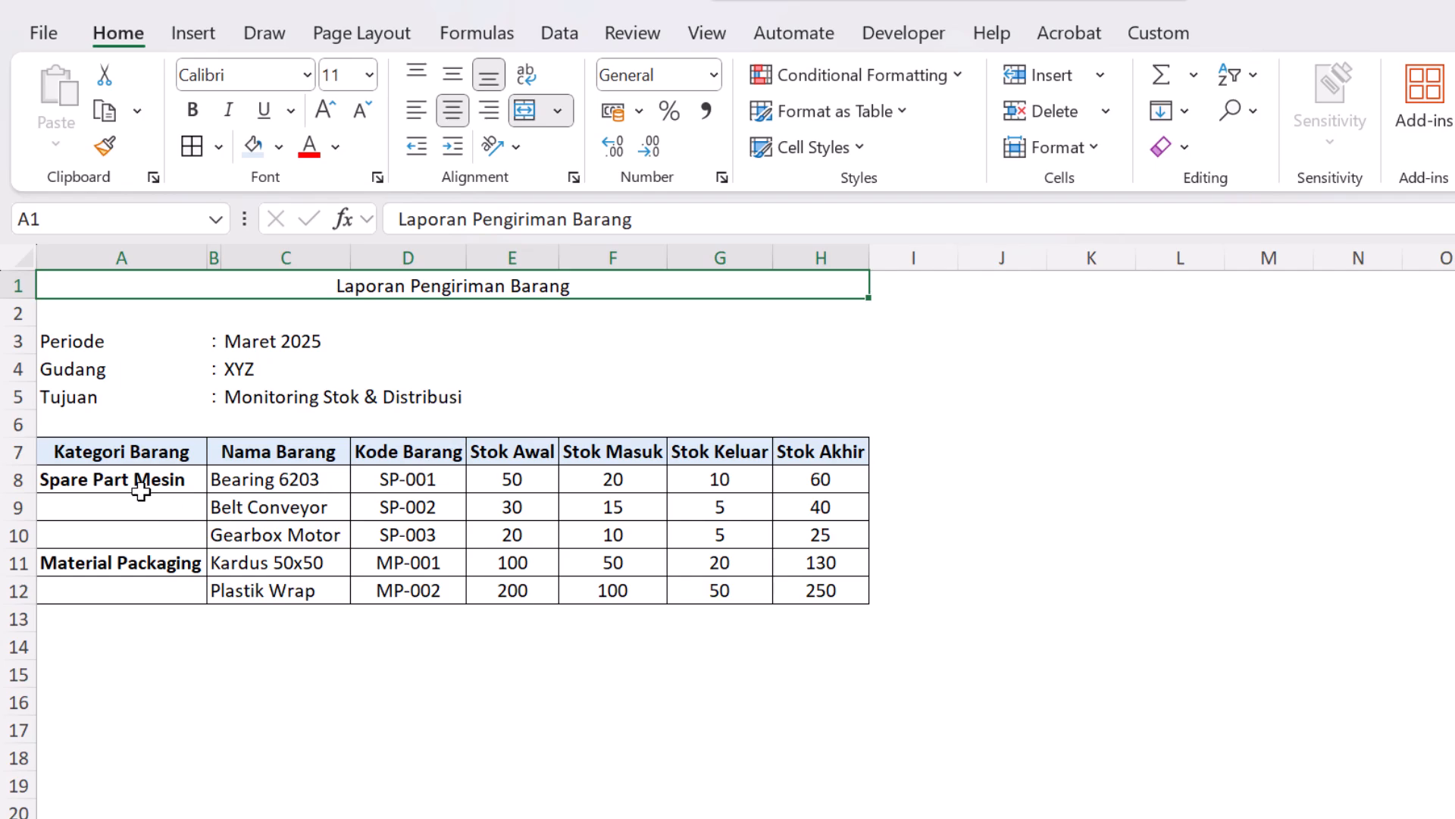
Merge and center the Kategori Barang cells: A8:A10 for Spare Part Mesin and A11:A12 for Material Packaging.
left_click_drag(403, 338, 614, 367)
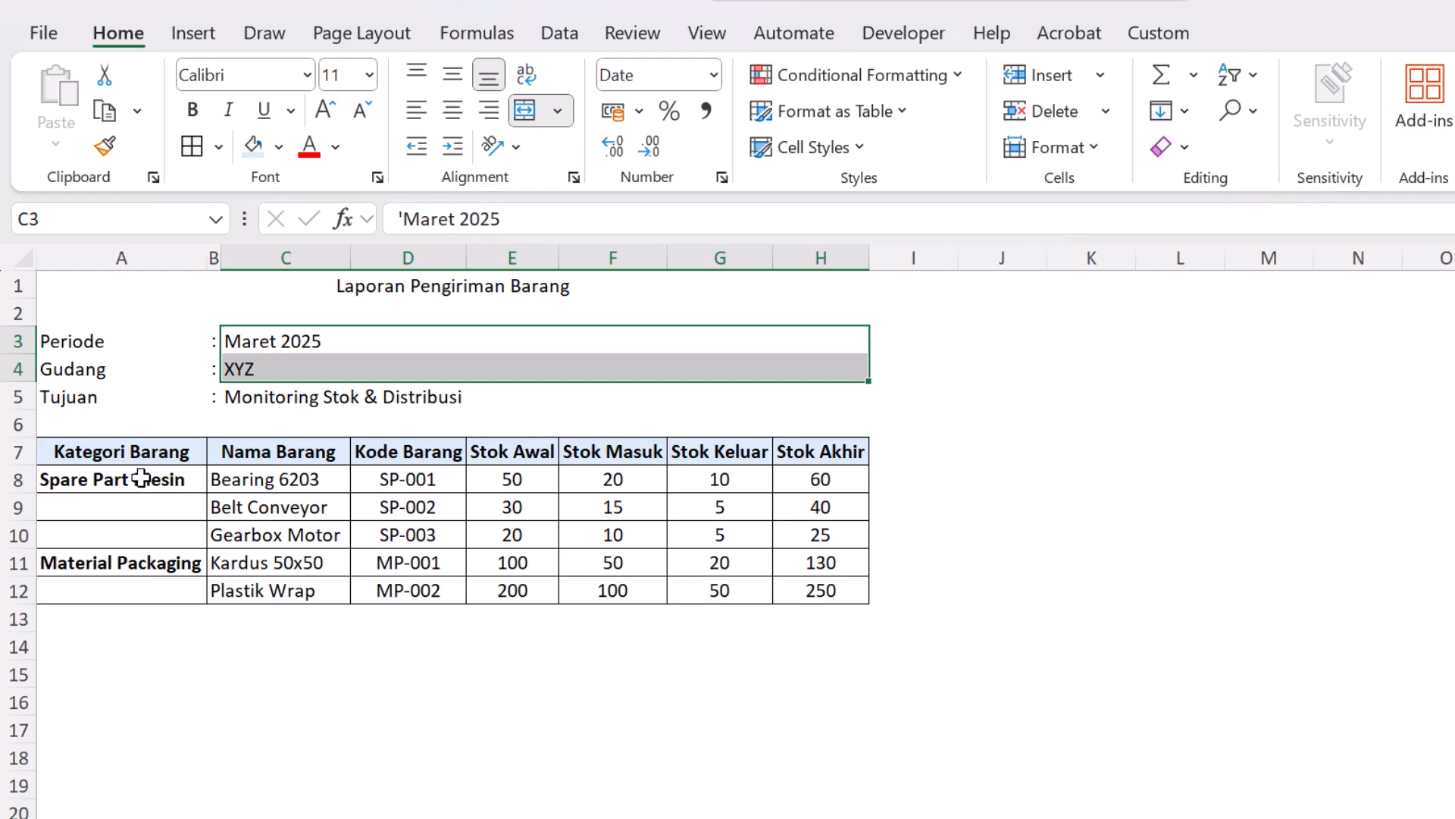
left_click_drag(144, 475, 102, 587)
left_click(524, 111)
left_click(525, 112)
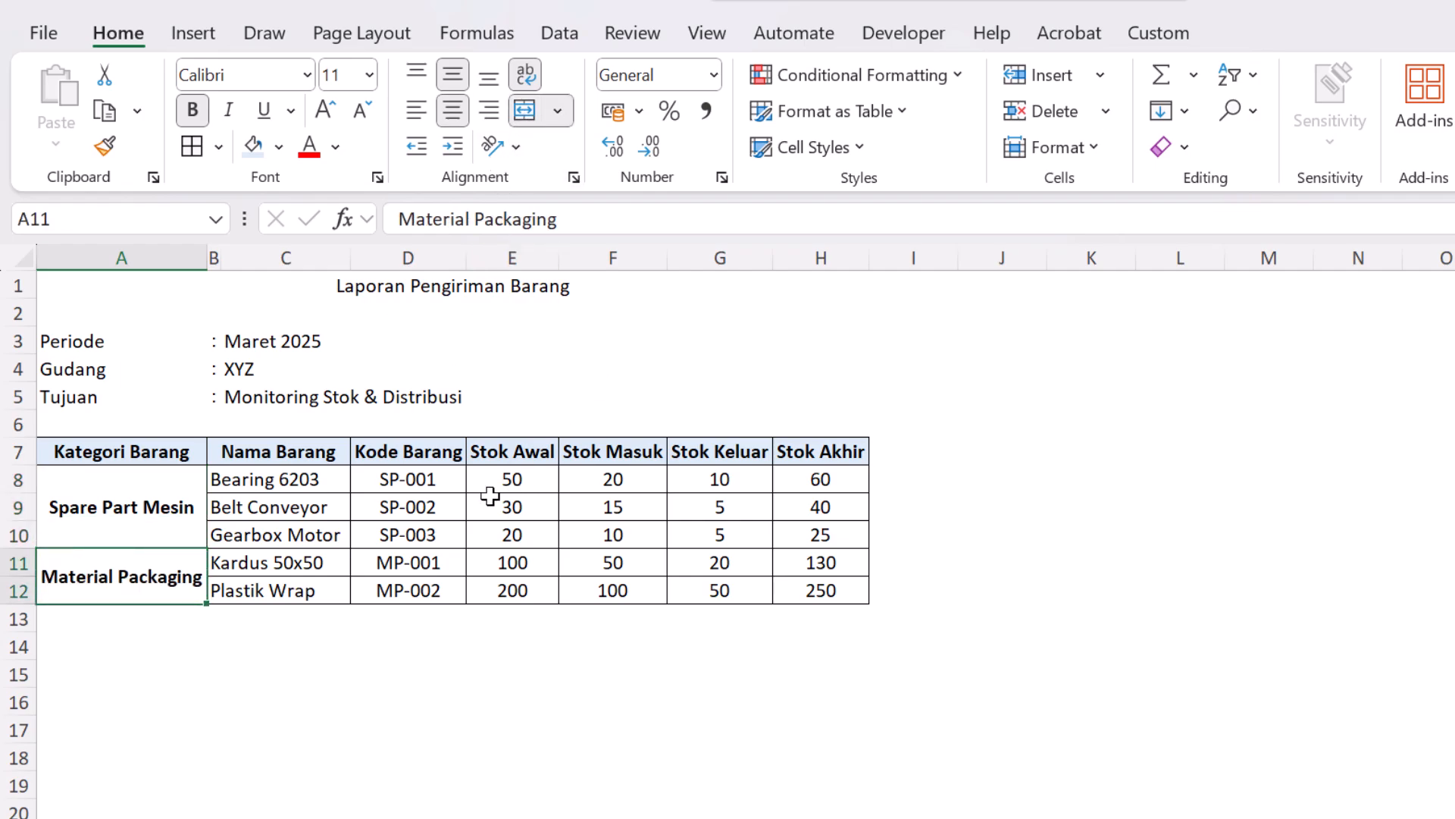
Check the cell references of the merged Spare Part Mesin and Material Packaging cells and their rows.
left_click(151, 493)
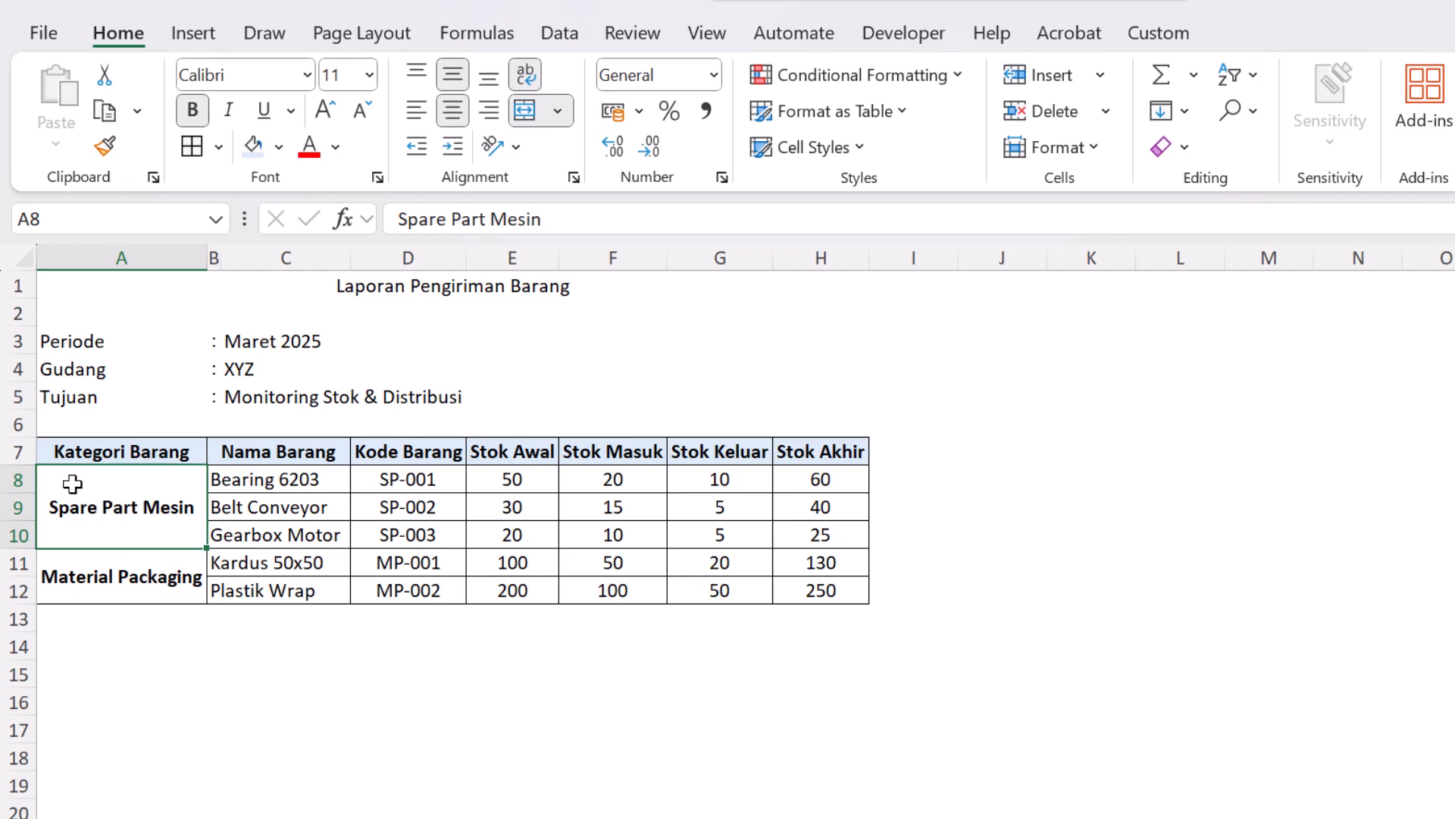
left_click(19, 481)
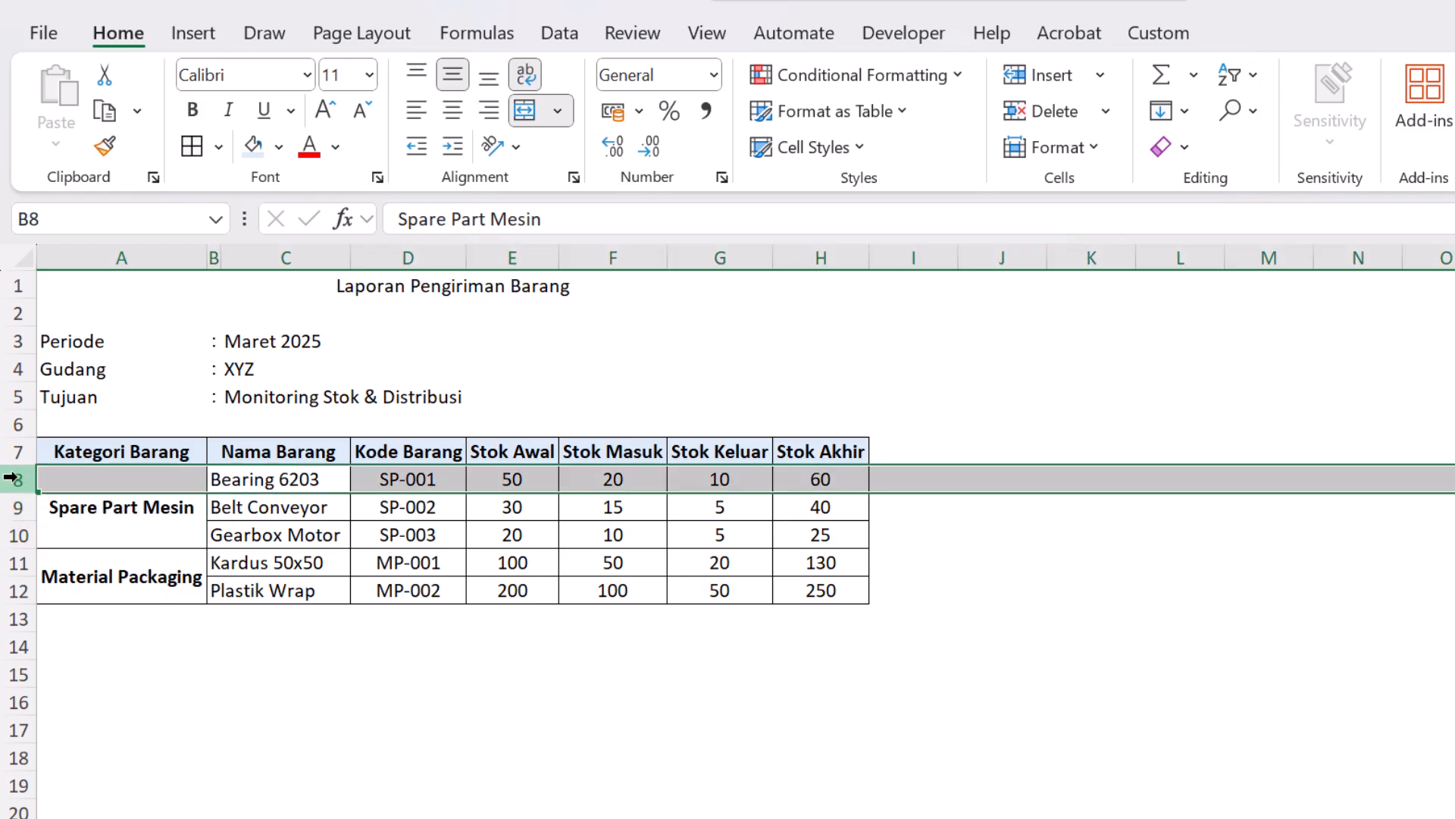
left_click(81, 479)
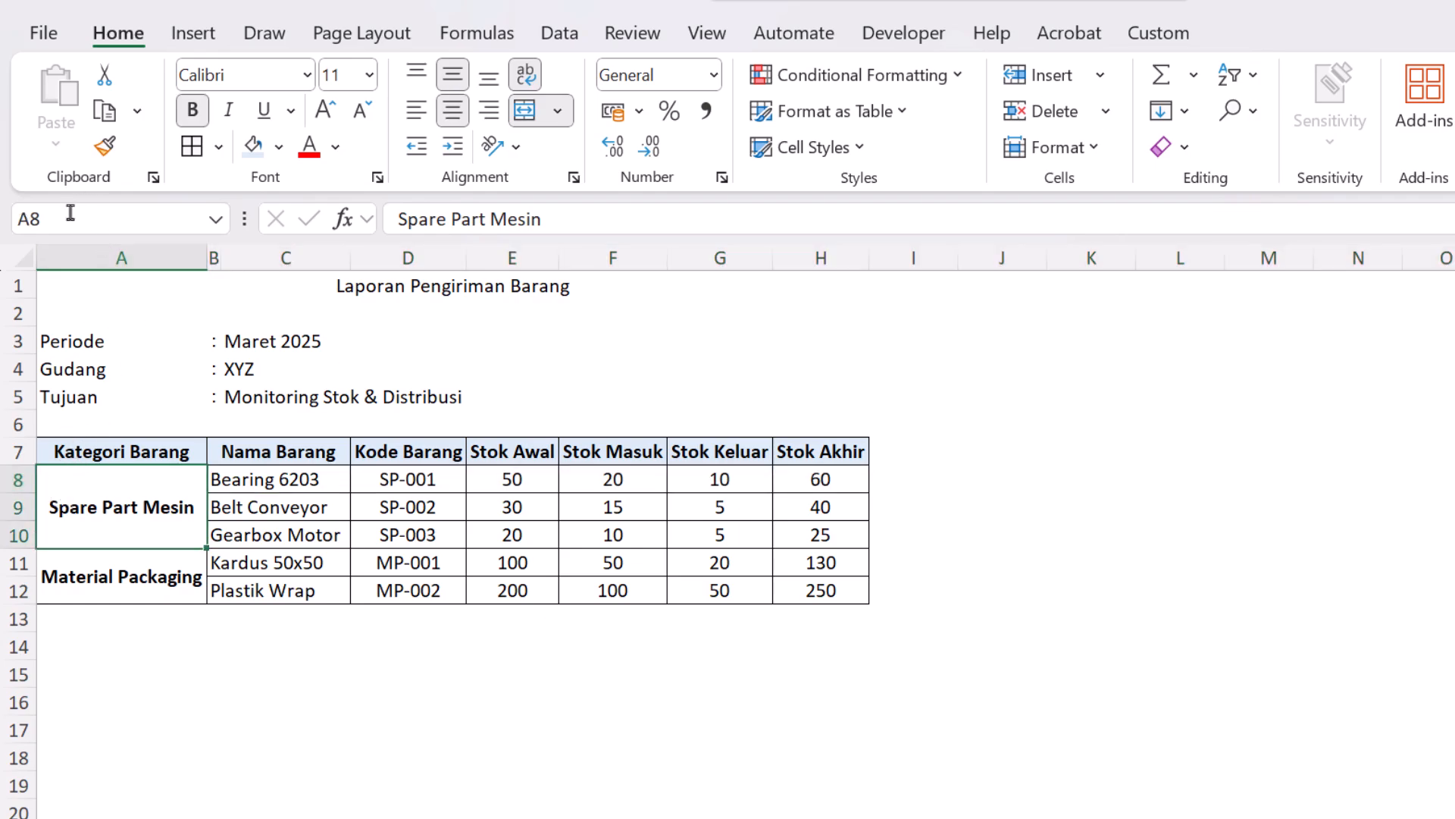
left_click(99, 567)
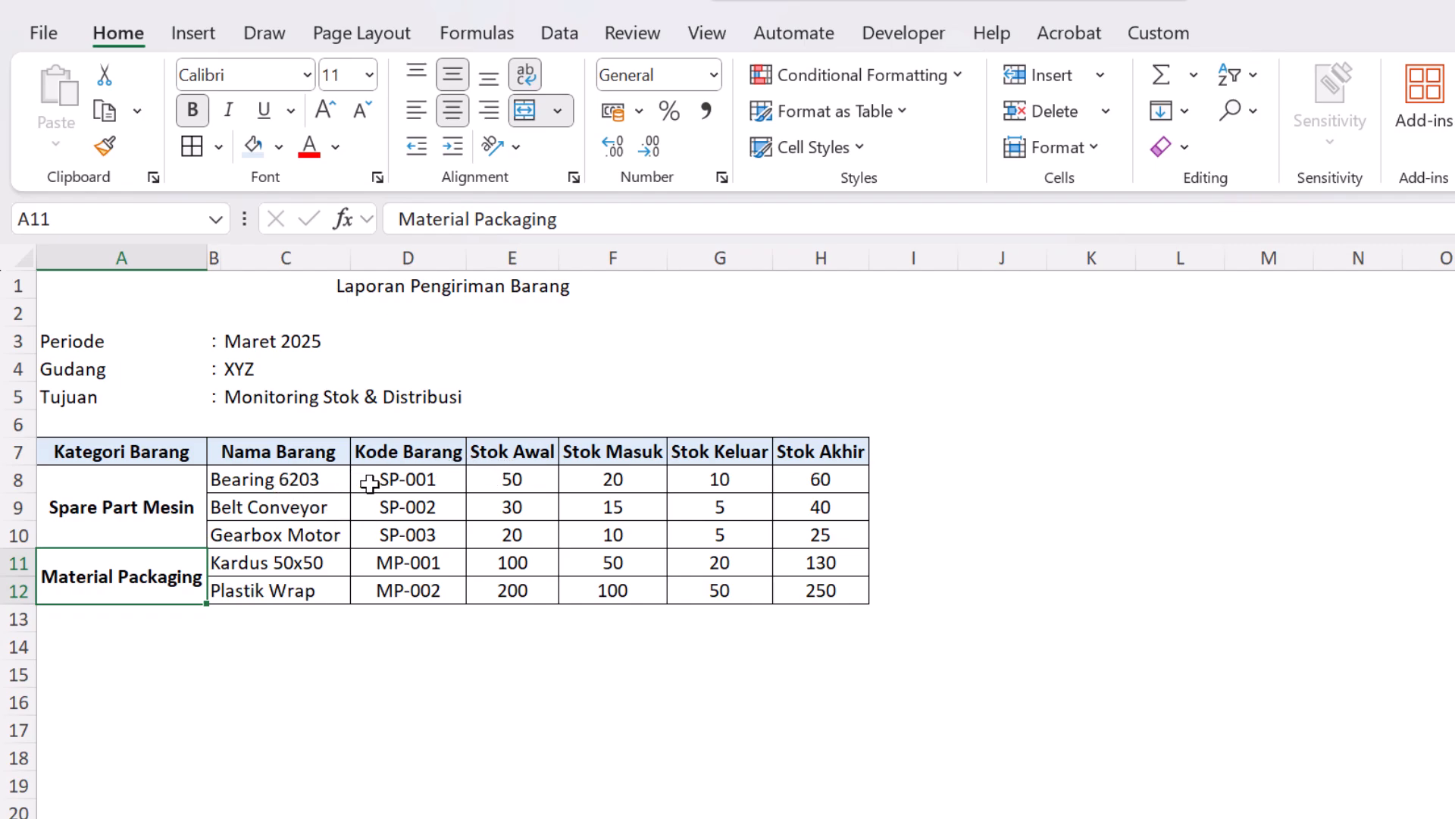
Try to merge and center the filled cells D8:E8, keeping only the upper-left value, and undo the merge.
left_click_drag(387, 476, 501, 479)
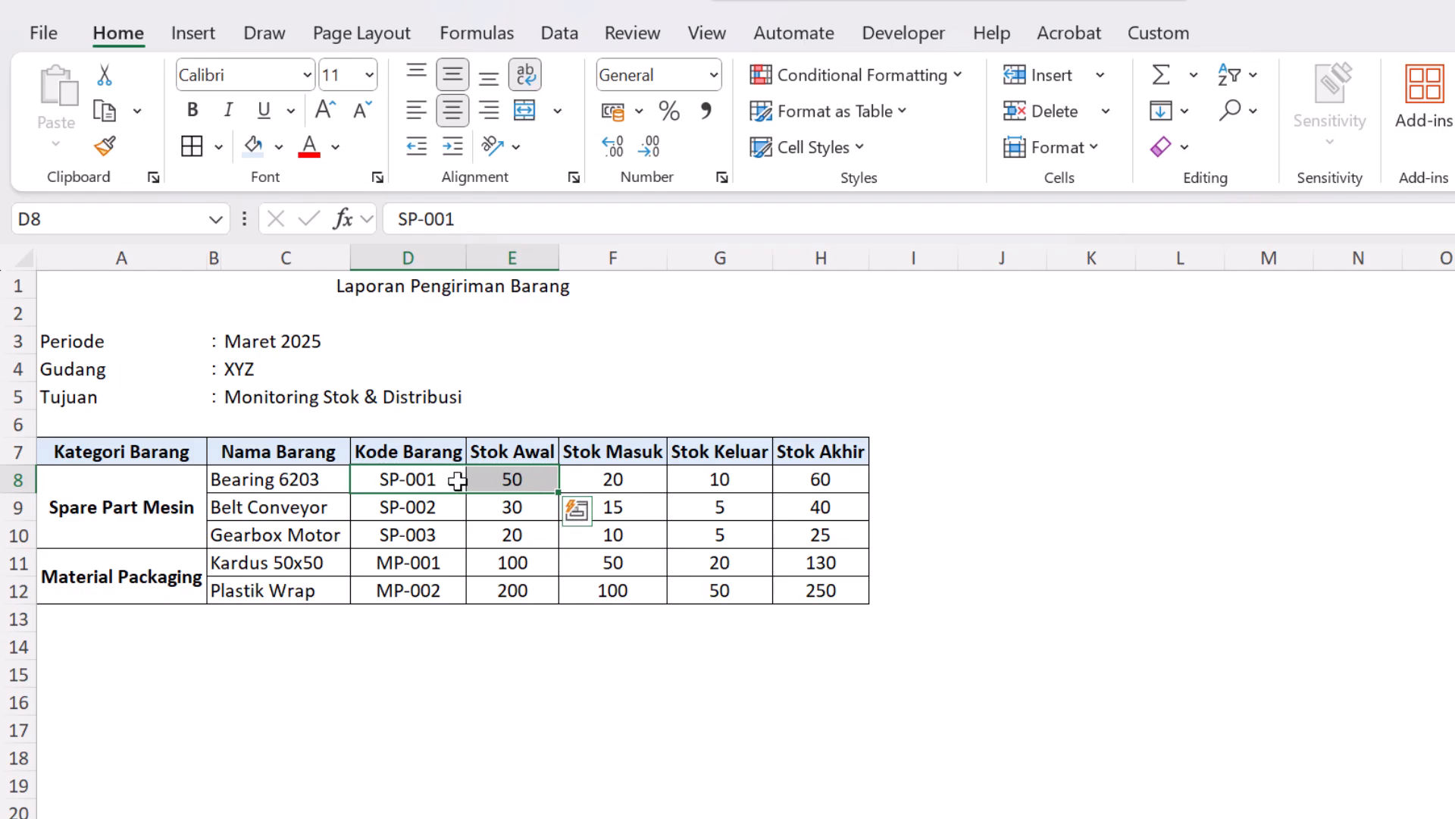
left_click(519, 112)
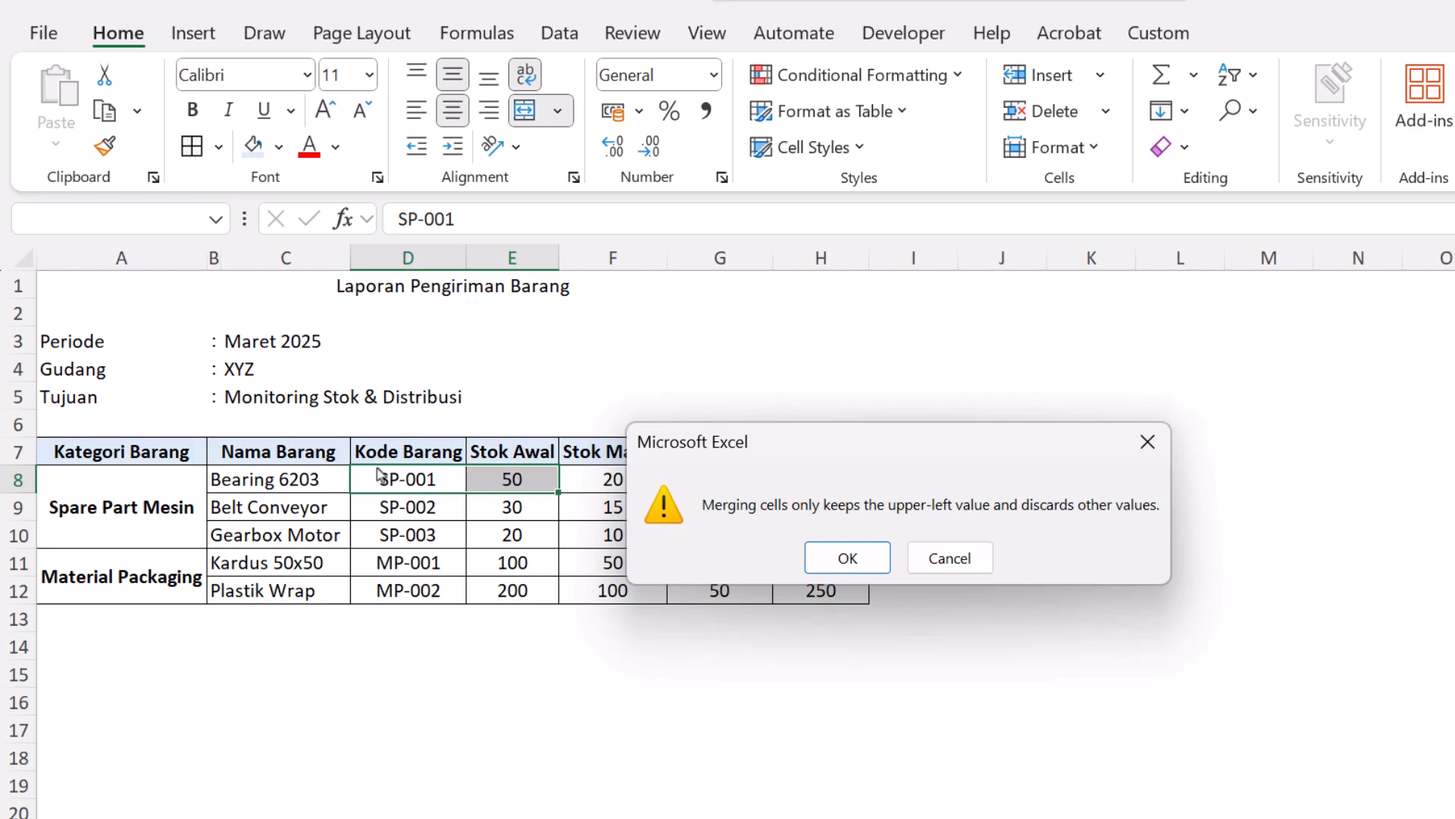
left_click(855, 565)
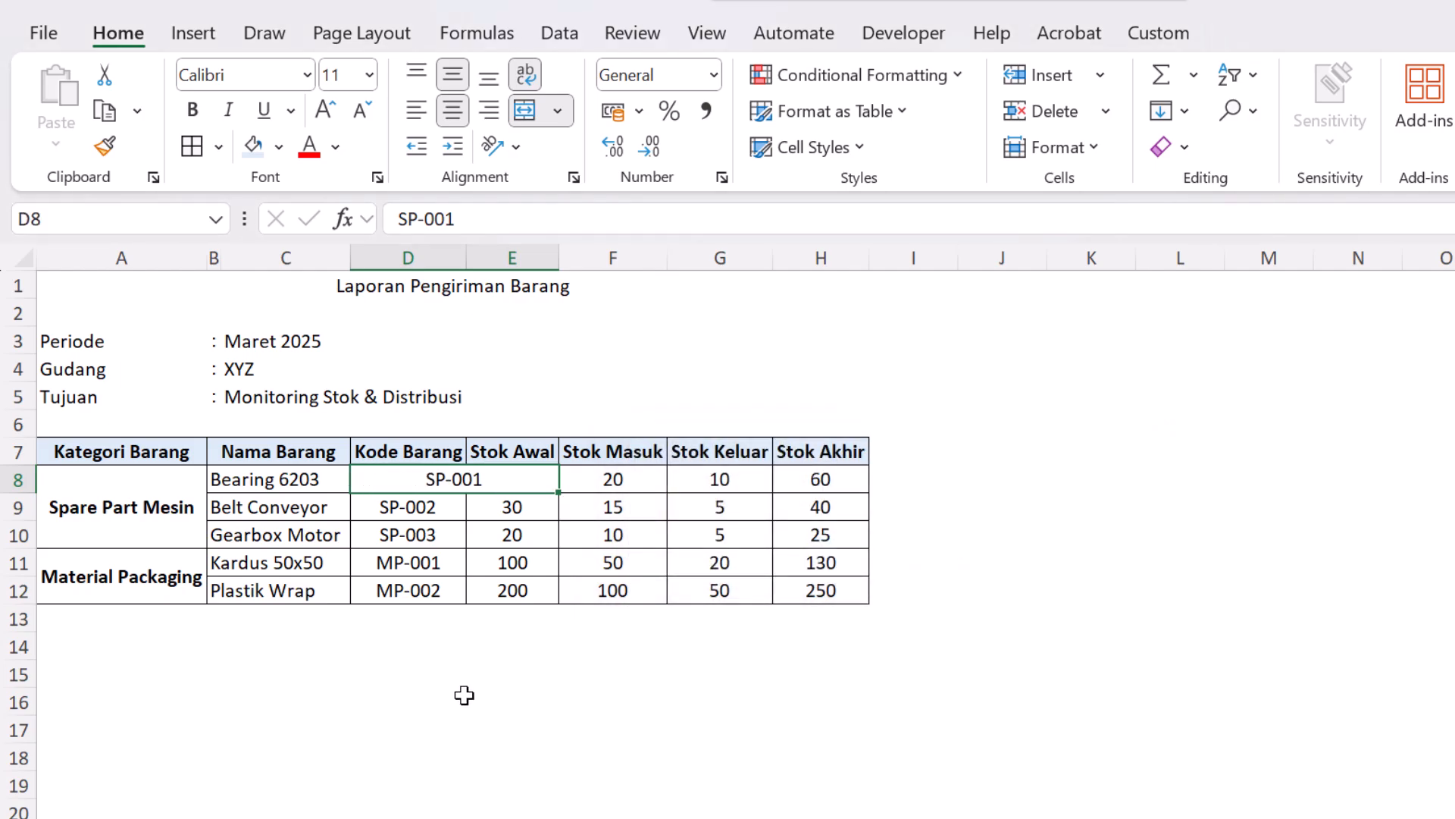
key("ctrl+z")
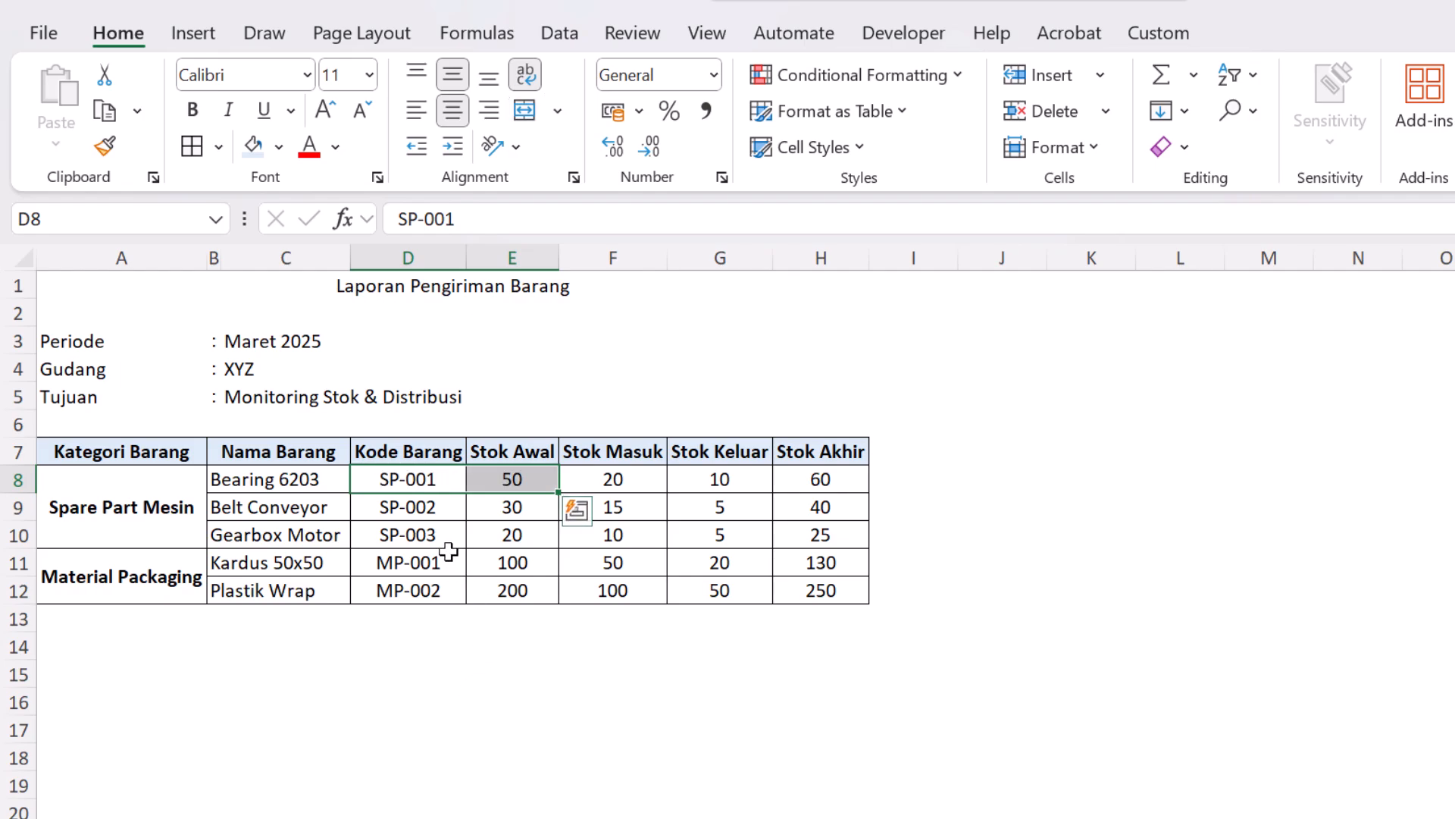
left_click(429, 479)
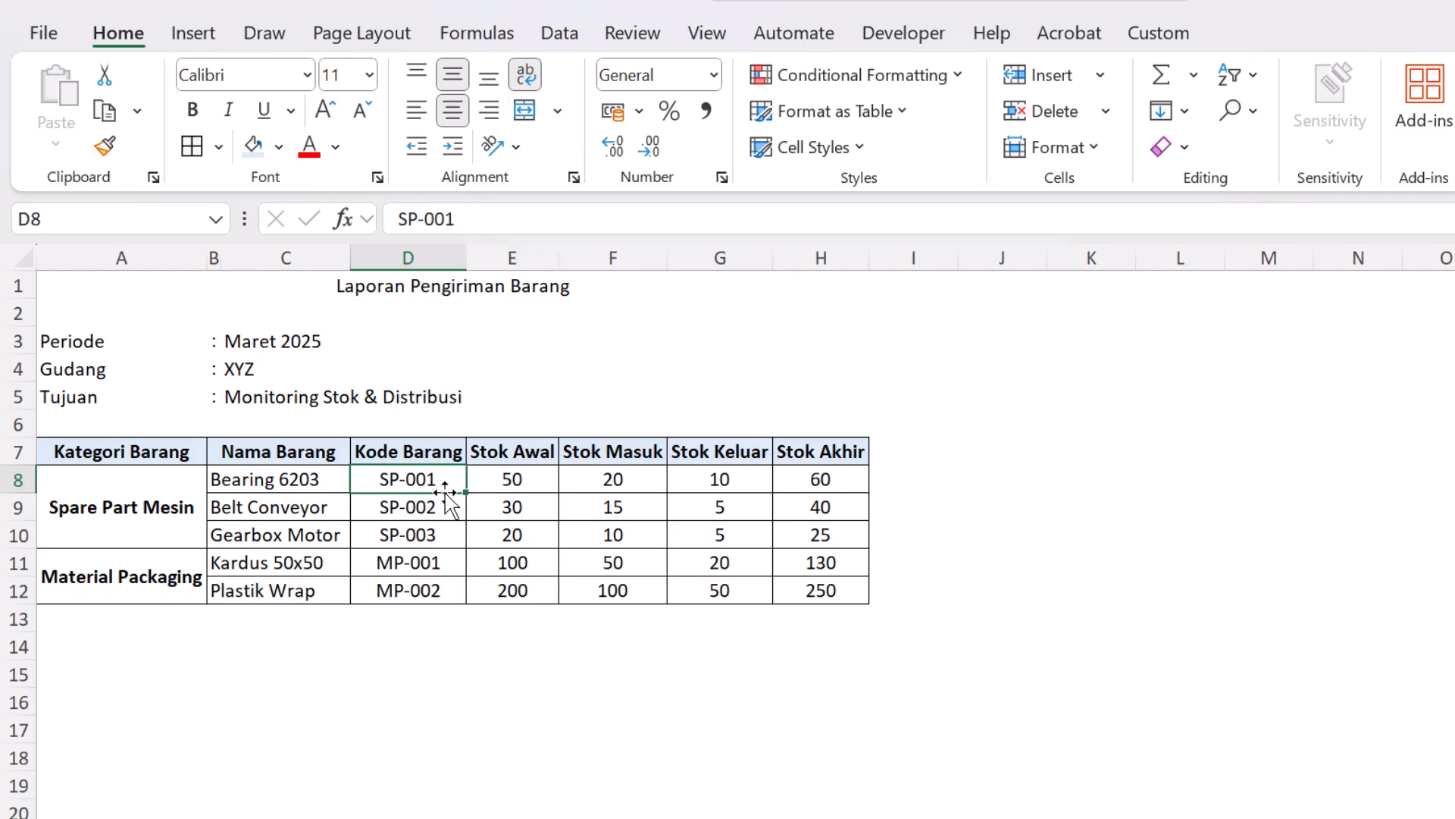